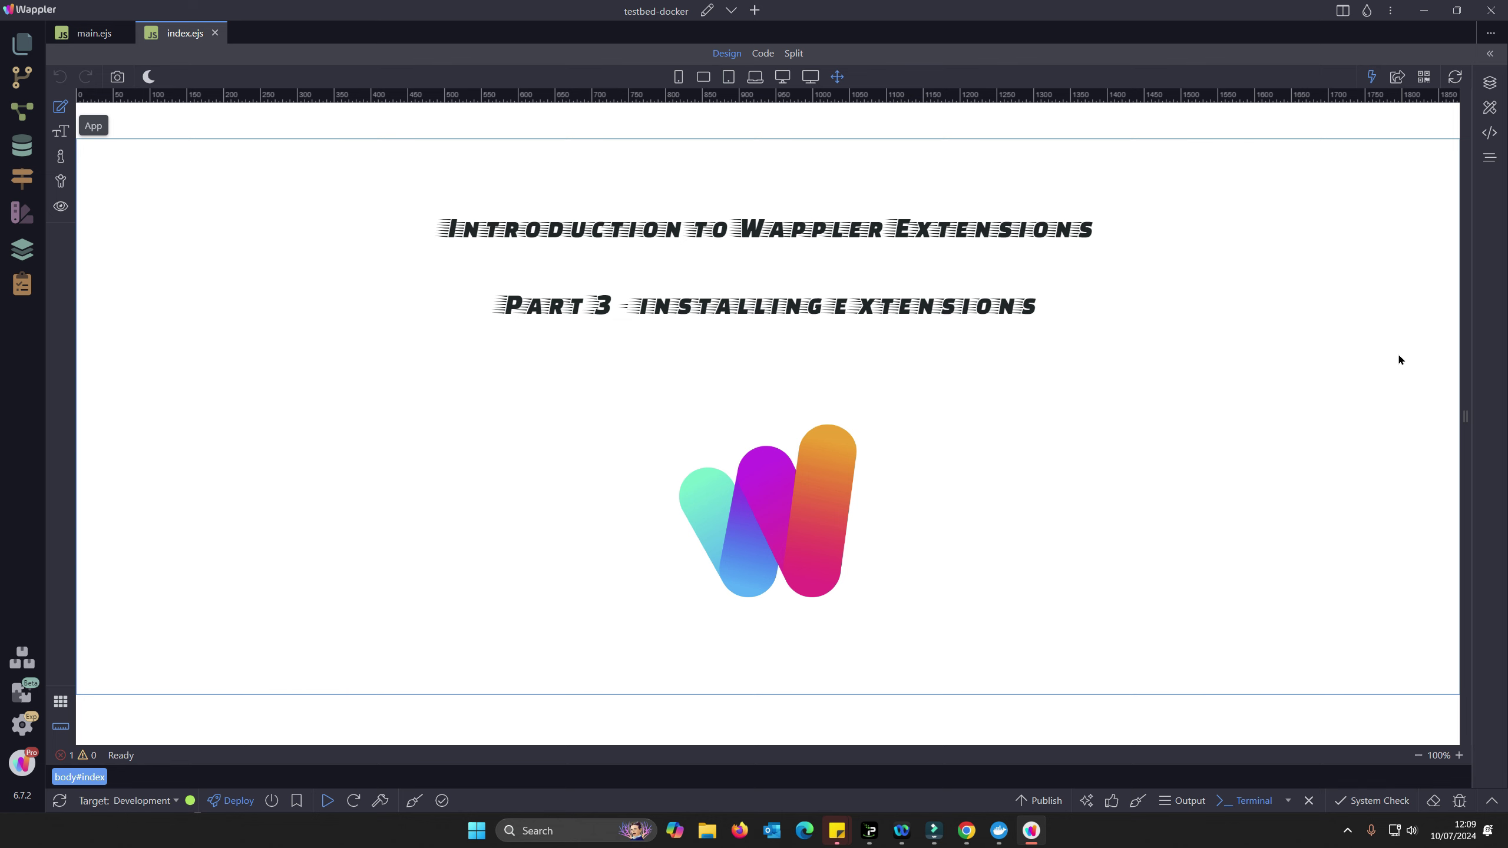
{"action": "left_click", "coordinate": [967, 831]}
{"action": "left_click_drag", "start_coordinate": [563, 232], "coordinate": [318, 229]}
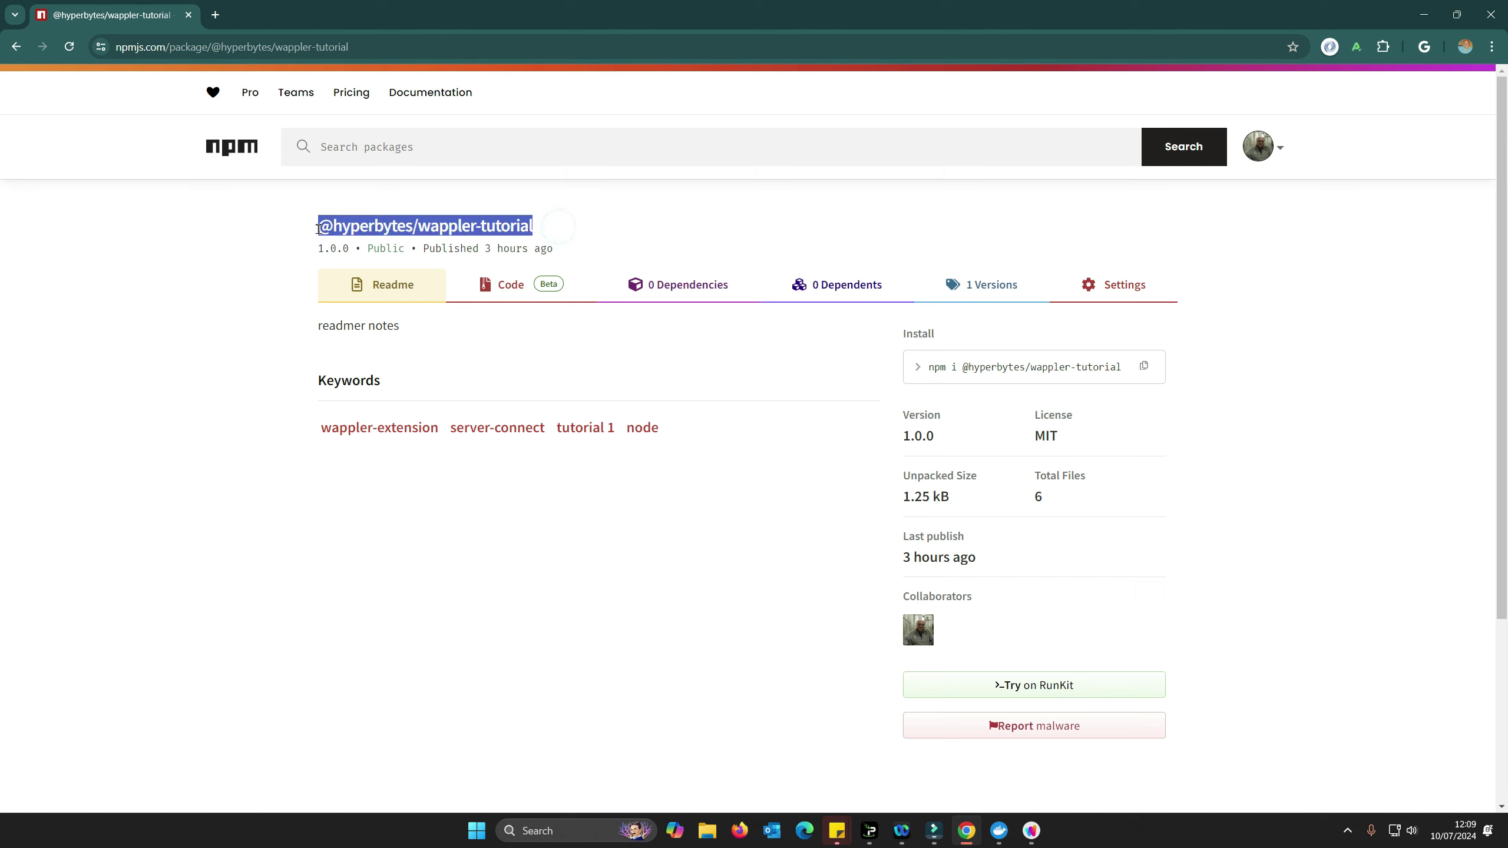
{"action": "right_click", "coordinate": [365, 222]}
{"action": "left_click", "coordinate": [408, 236]}
{"action": "left_click", "coordinate": [1423, 14]}
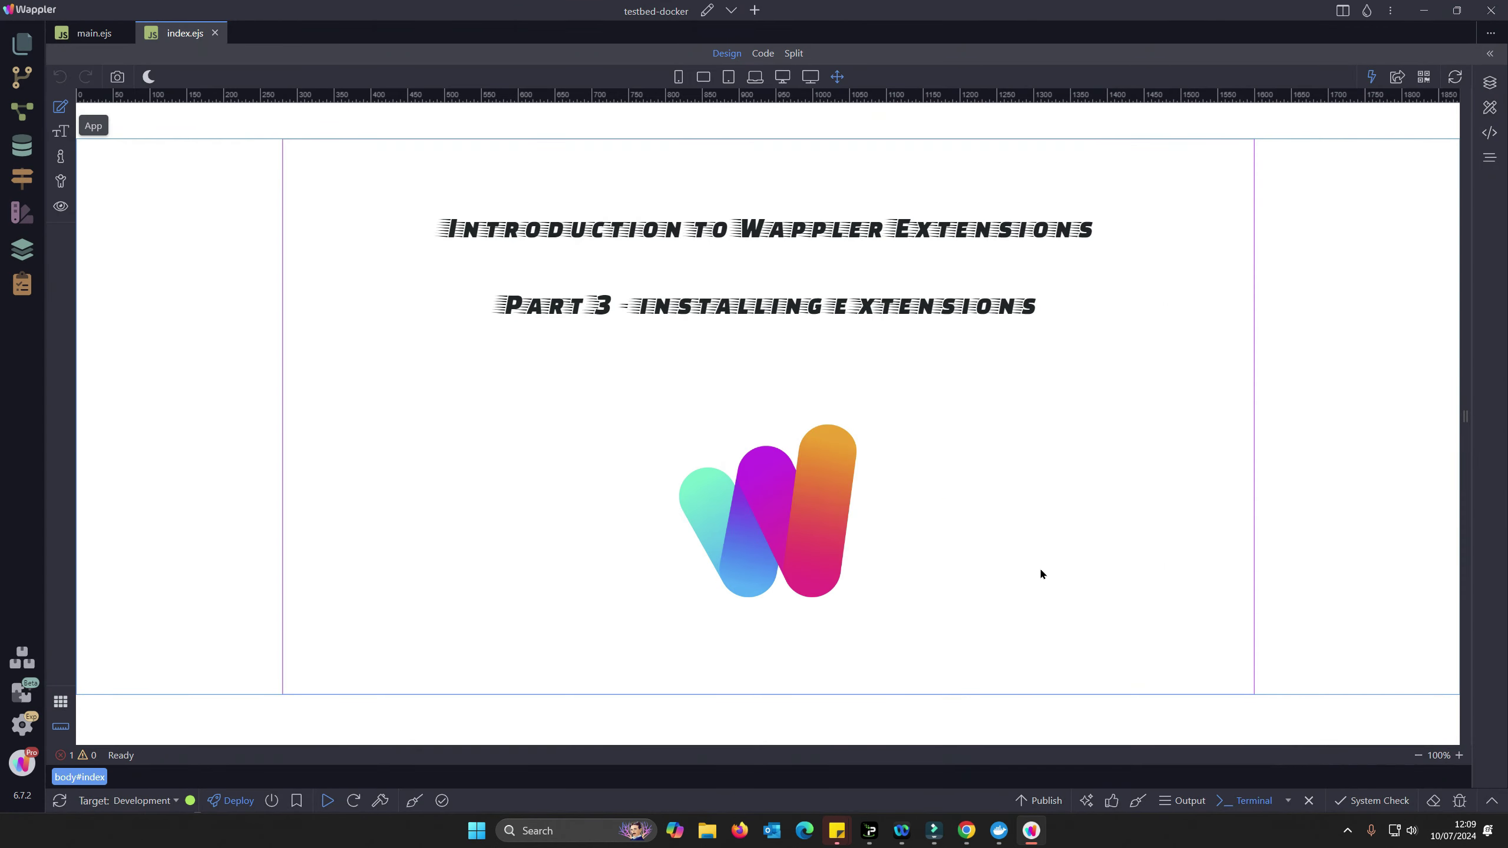
{"action": "left_click", "coordinate": [706, 12]}
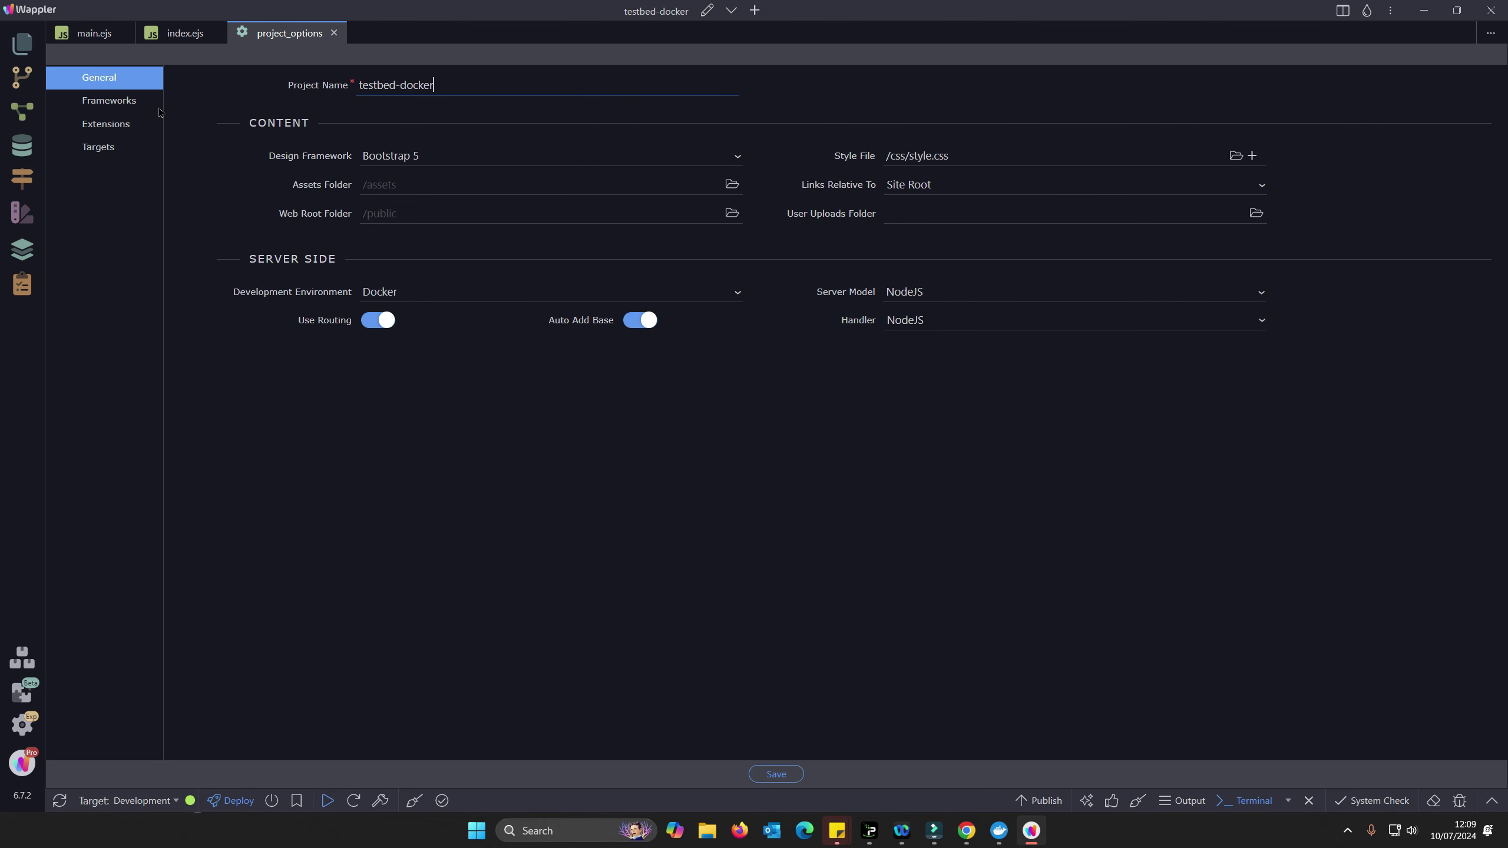
{"action": "left_click", "coordinate": [106, 124]}
{"action": "left_click", "coordinate": [204, 77]}
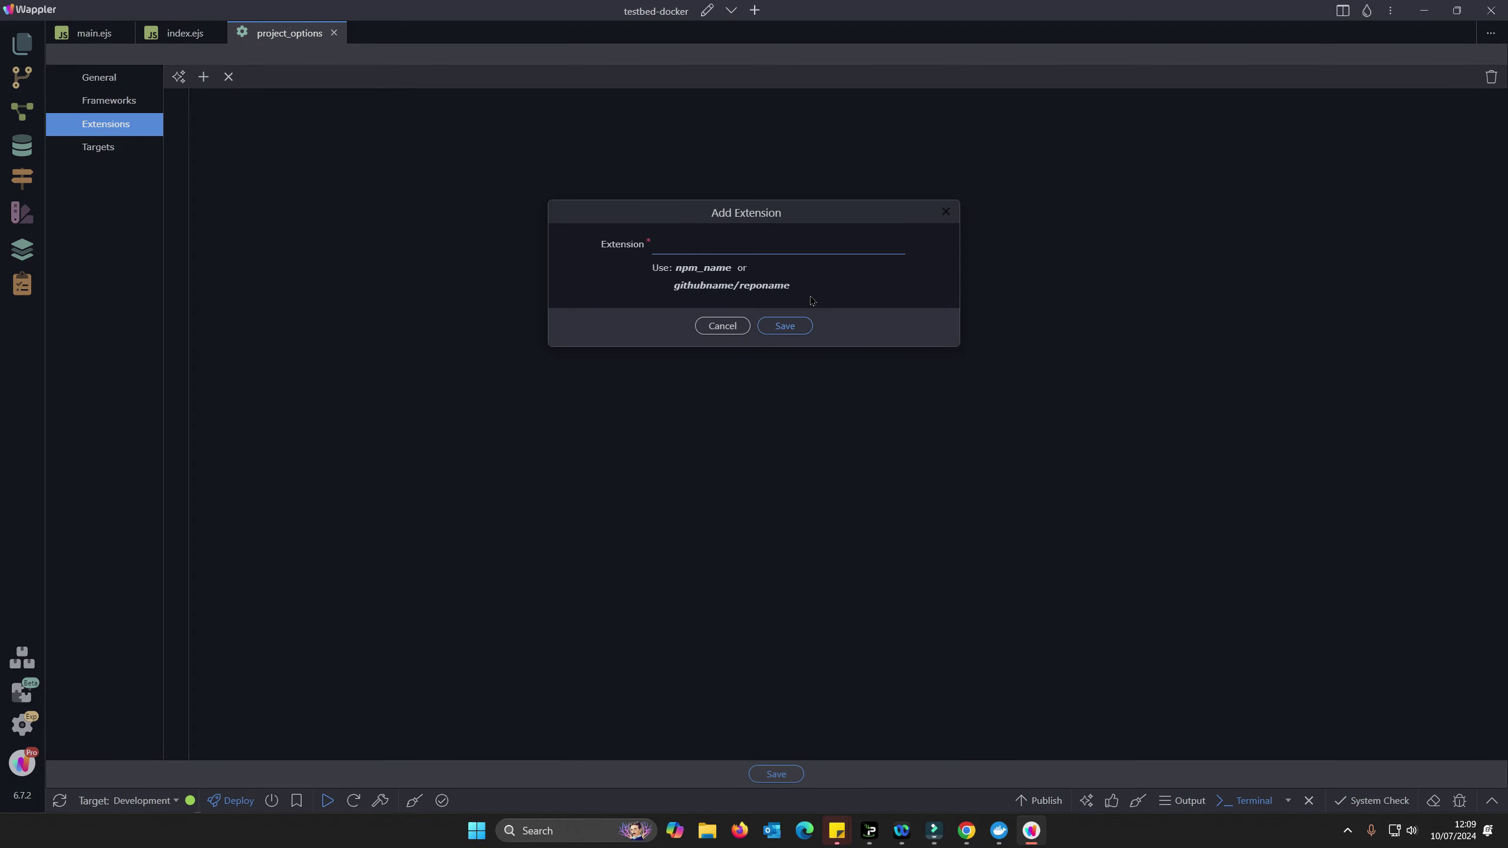
{"action": "key", "text": "ctrl+v"}
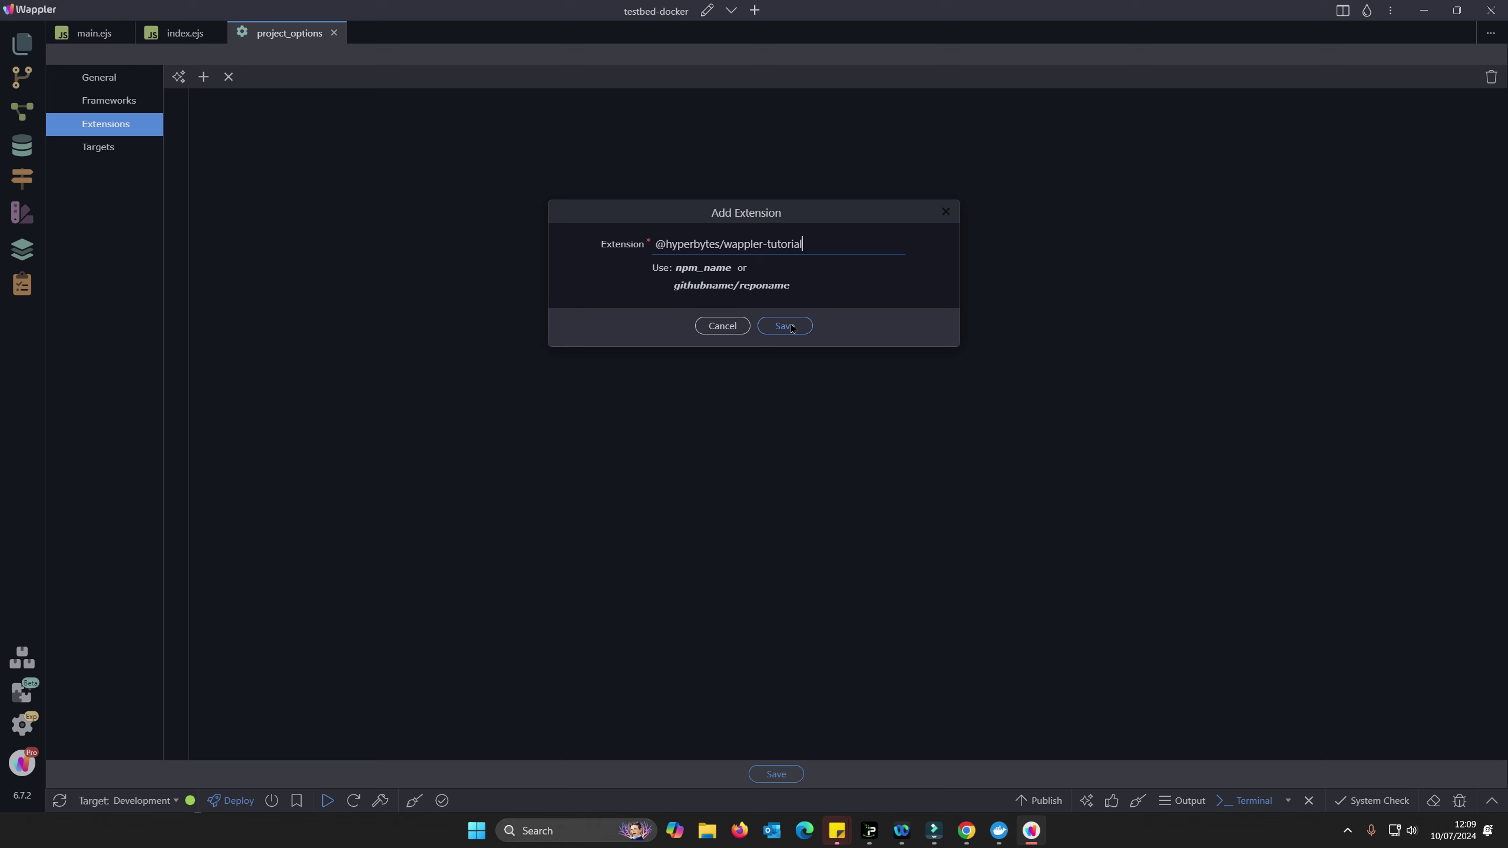
{"action": "left_click", "coordinate": [792, 328]}
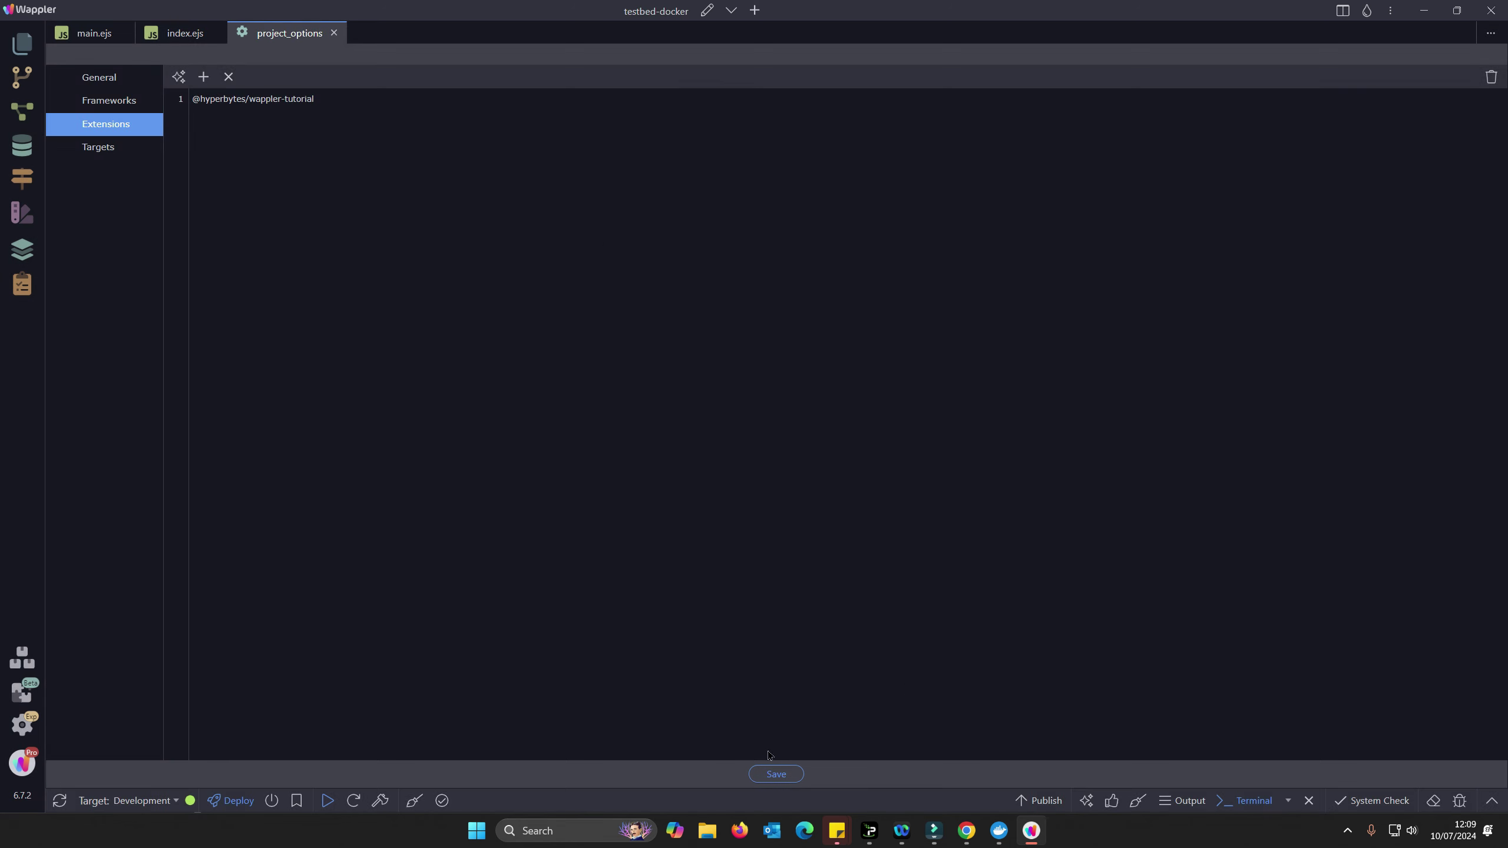
{"action": "left_click", "coordinate": [767, 775]}
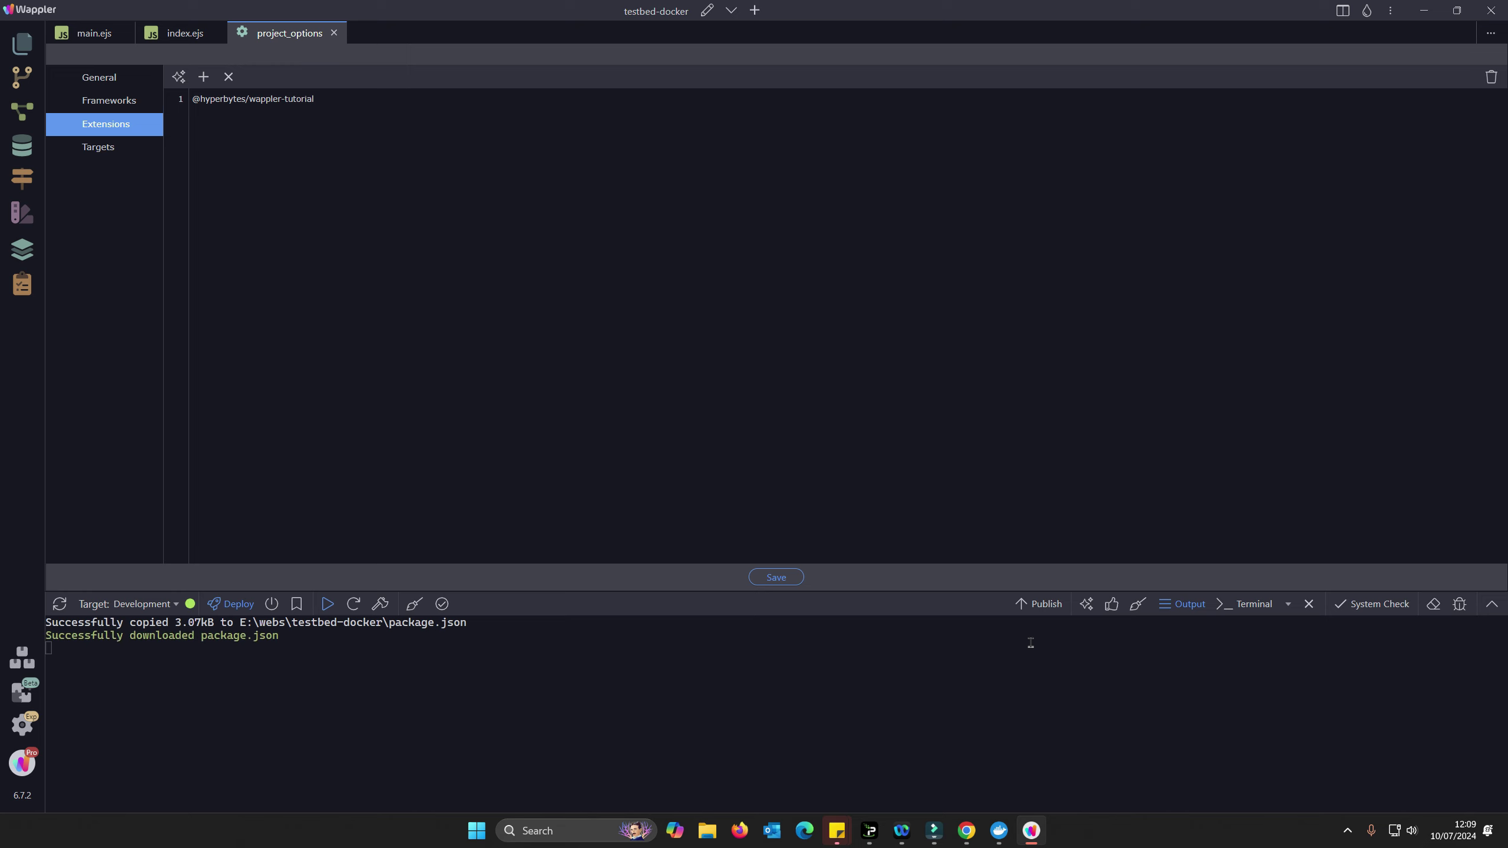
Step: Quit and relaunch Wappler, closing the reopened project options and collapsing the output area
{"action": "left_click", "coordinate": [1349, 829]}
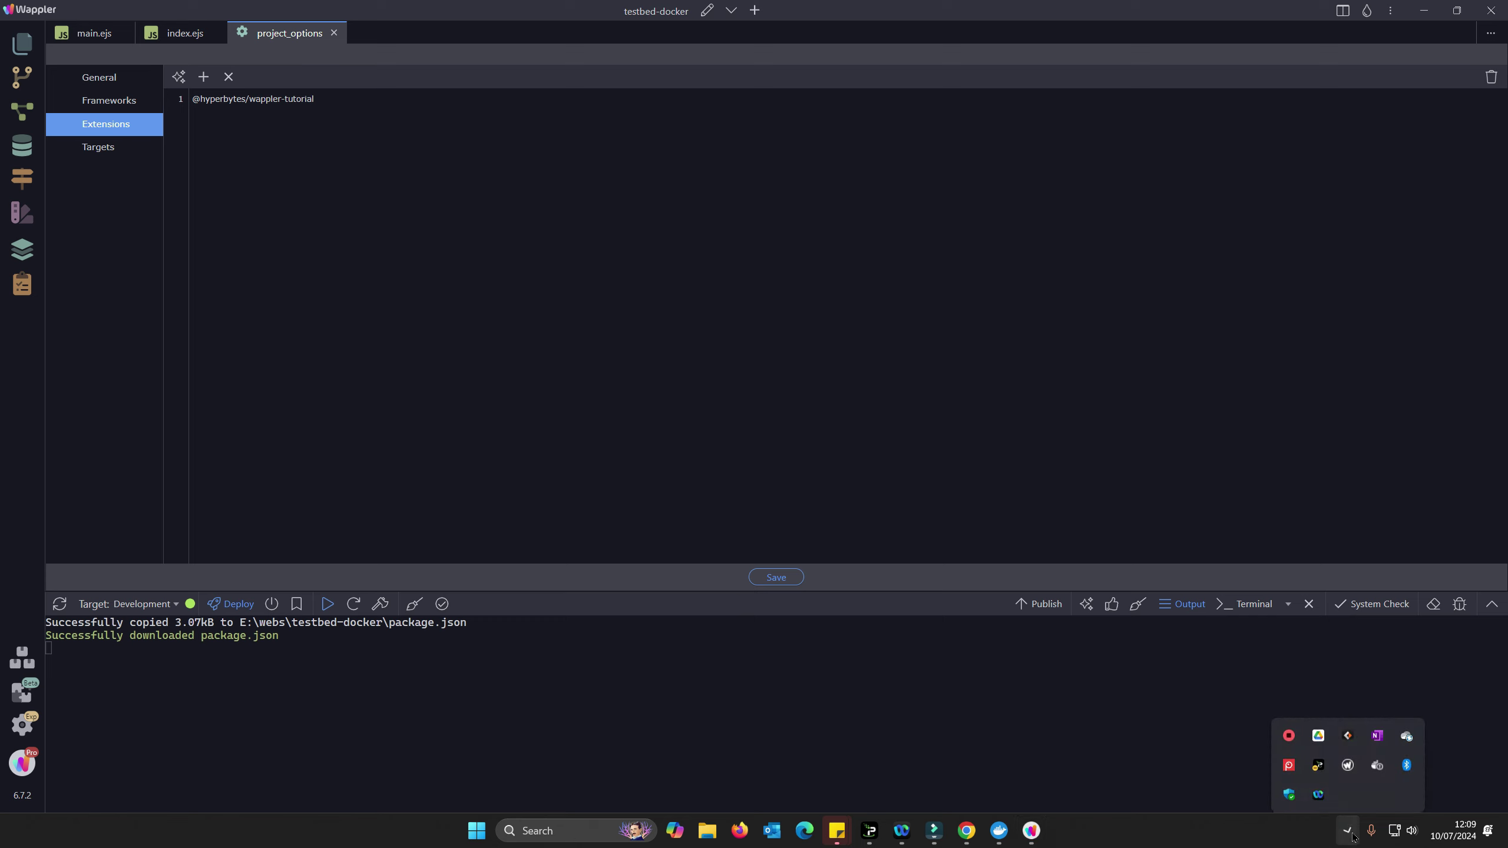
{"action": "right_click", "coordinate": [1349, 758]}
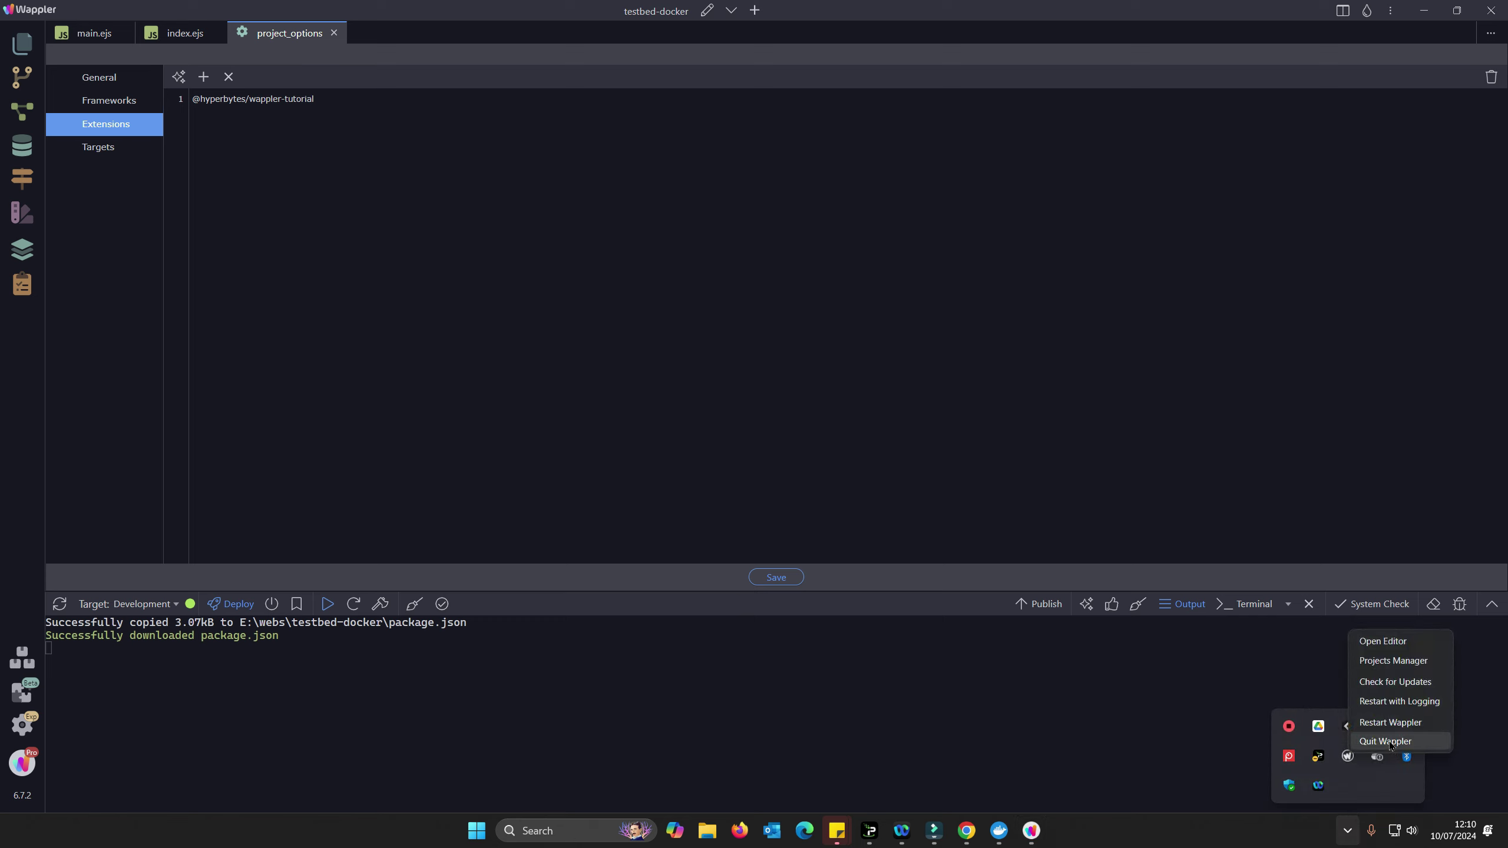
{"action": "left_click", "coordinate": [1384, 740]}
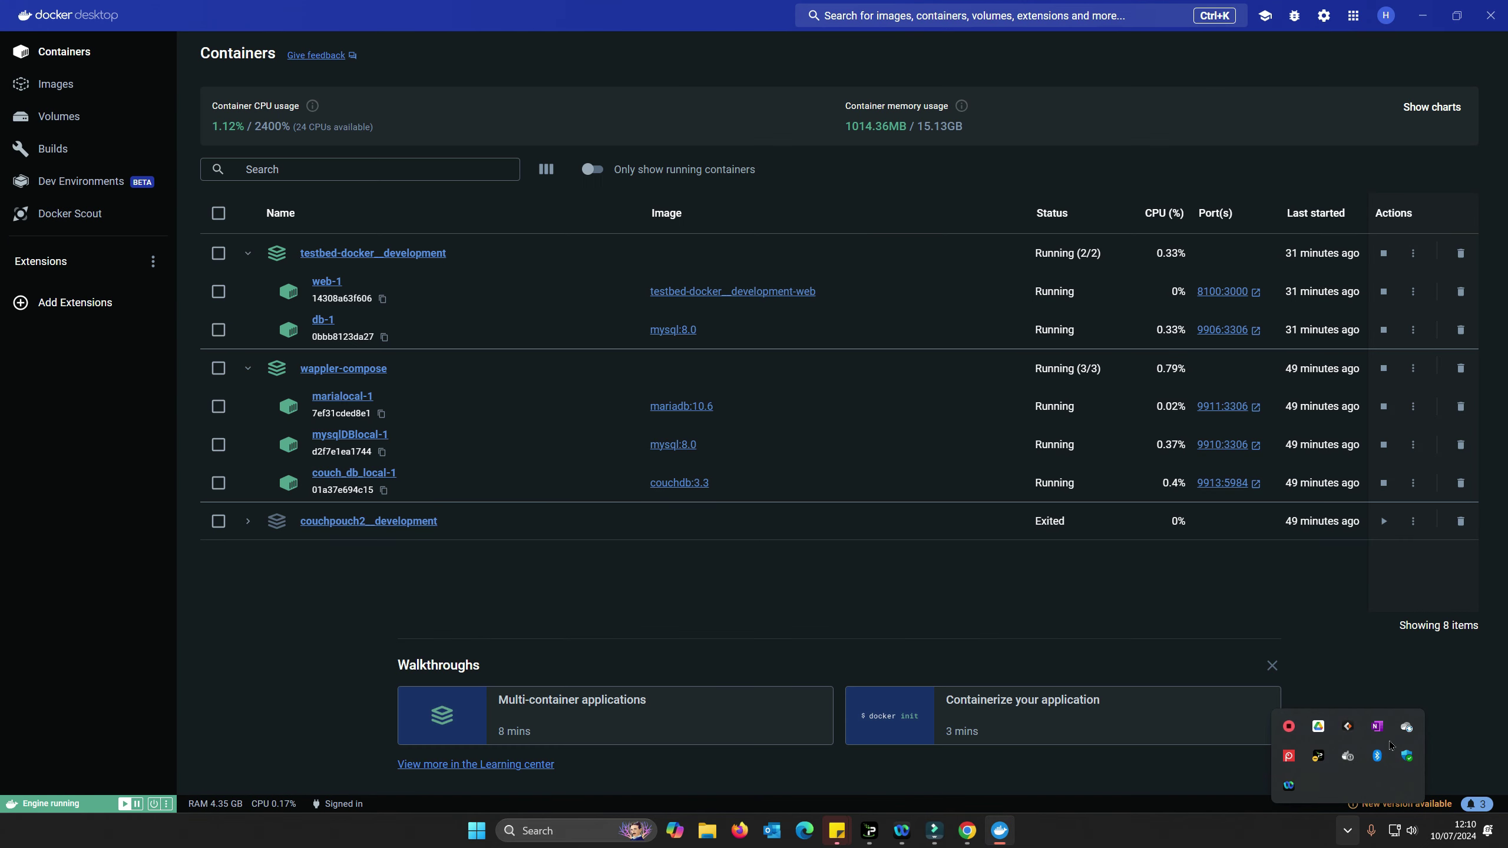
{"action": "left_click", "coordinate": [493, 830]}
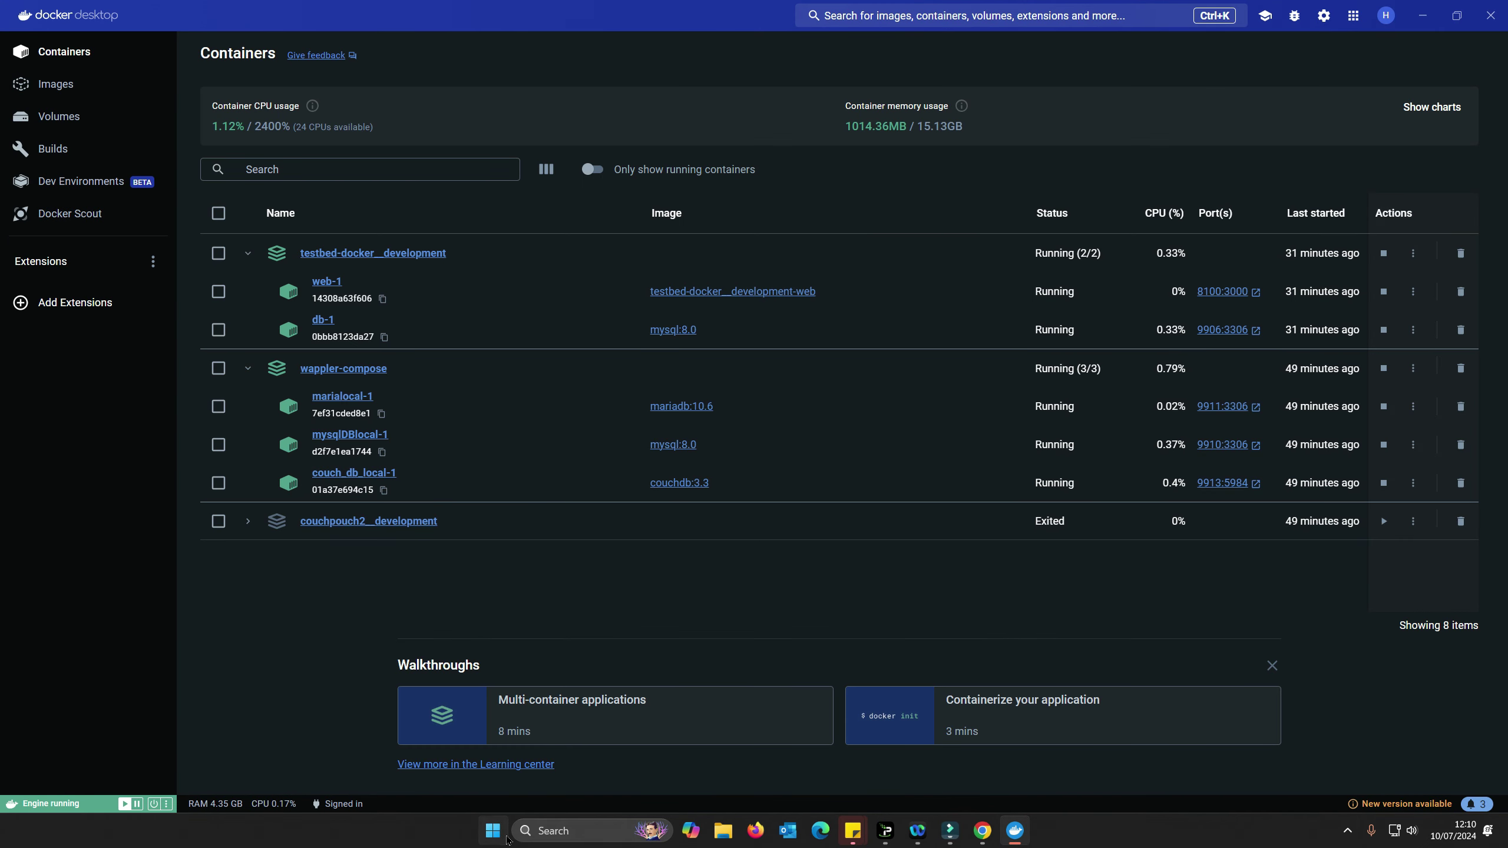
{"action": "left_click", "coordinate": [573, 522]}
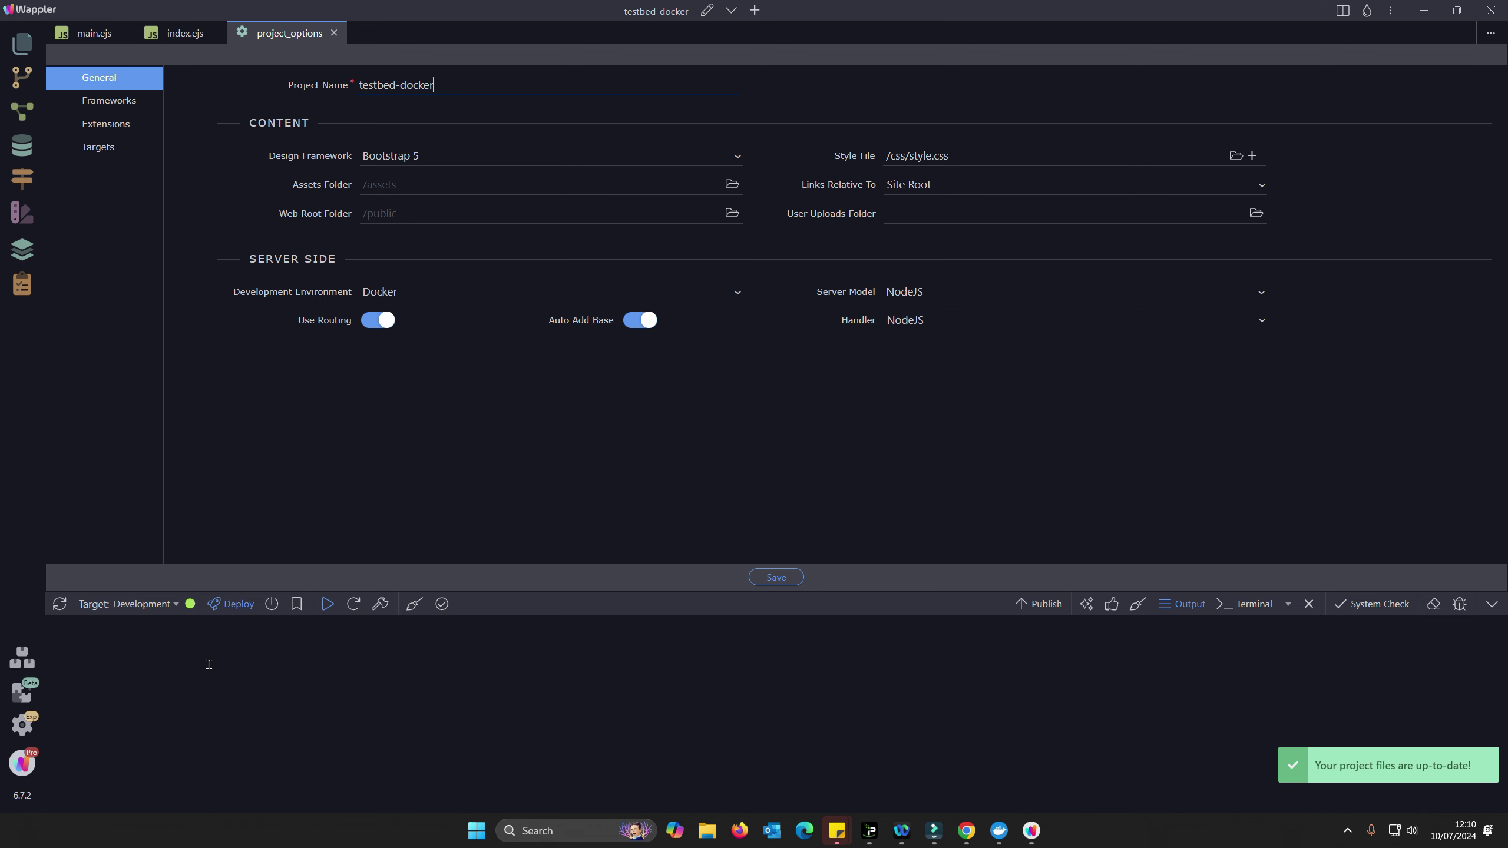
{"action": "left_click", "coordinate": [334, 33]}
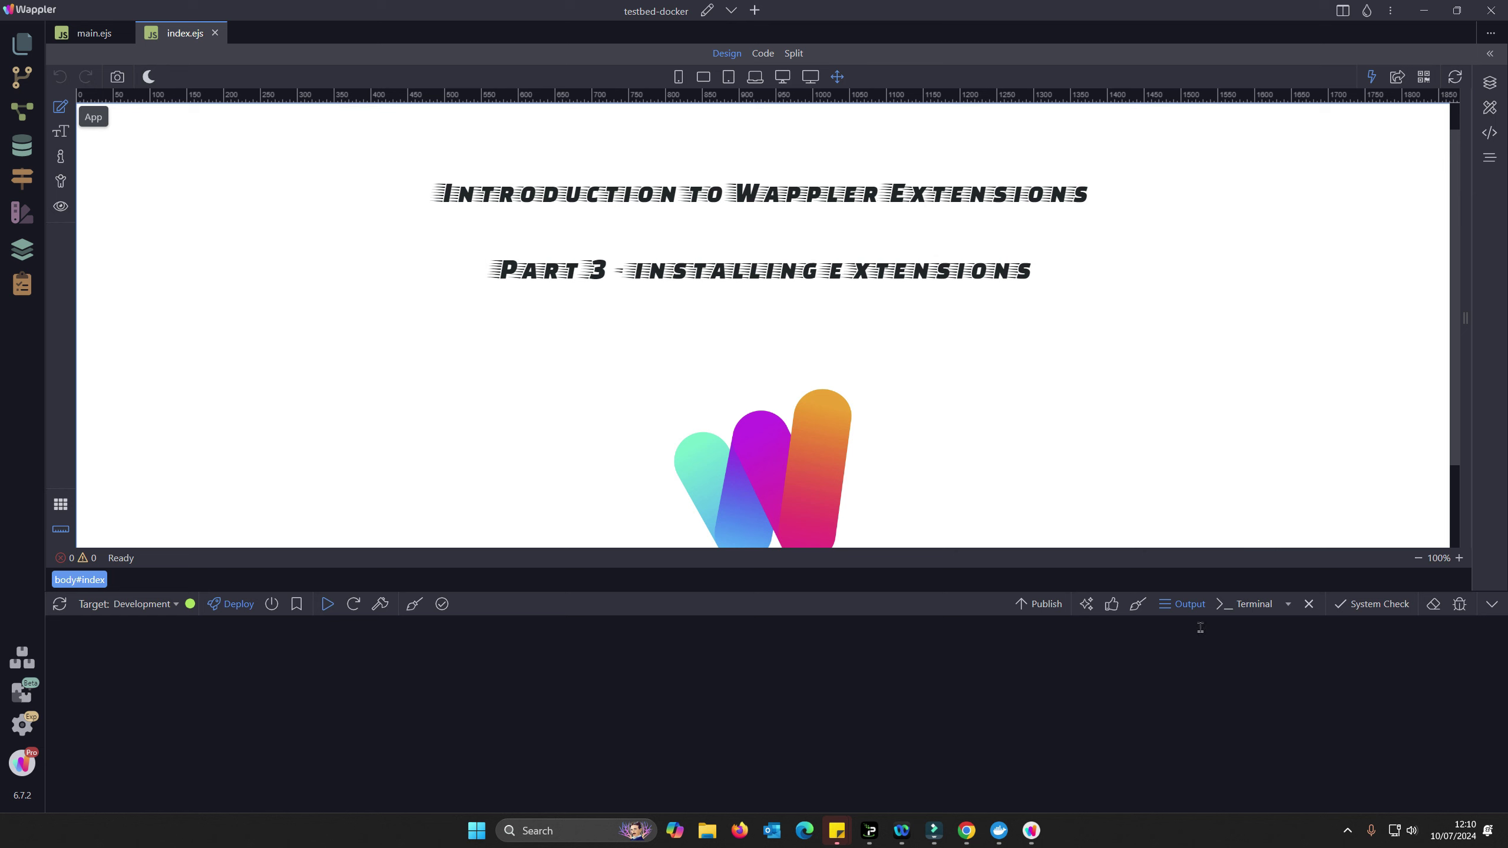
{"action": "left_click", "coordinate": [1491, 606]}
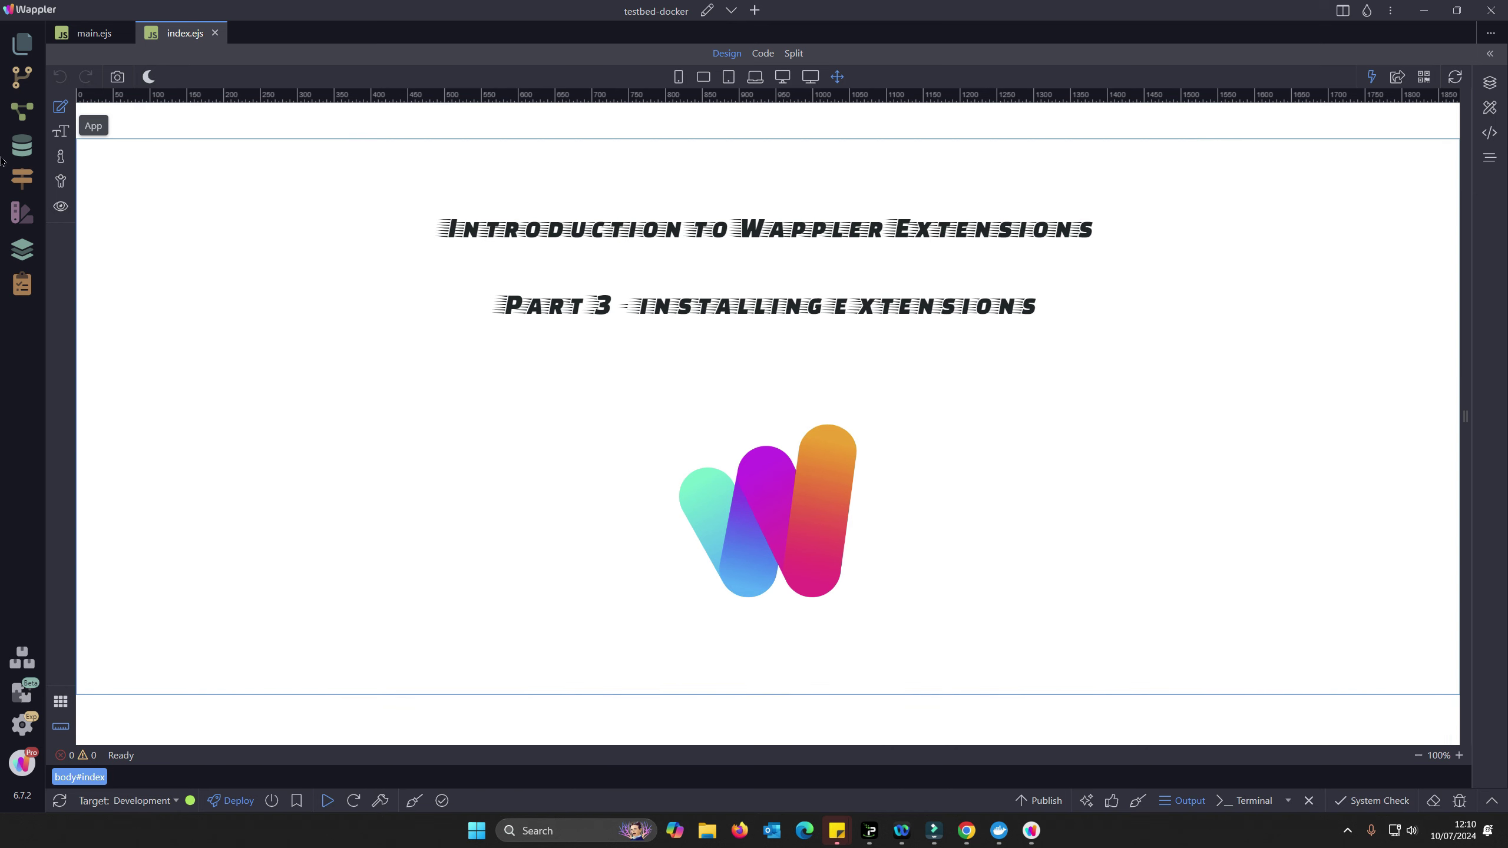
Step: Look through the project's node_modules folder for the newly added extension package
{"action": "left_click", "coordinate": [21, 44]}
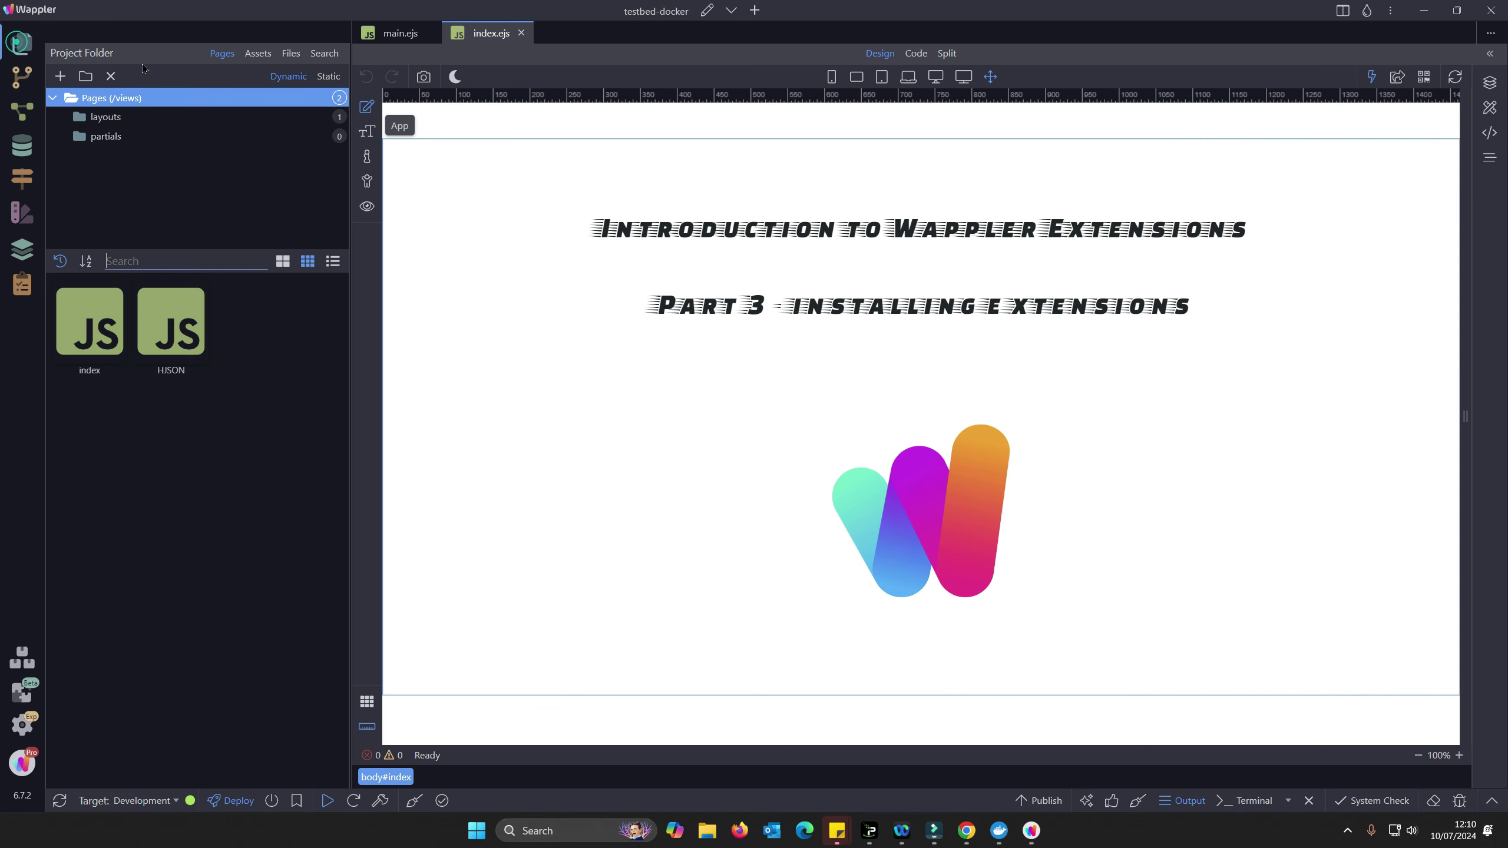
{"action": "left_click", "coordinate": [293, 53]}
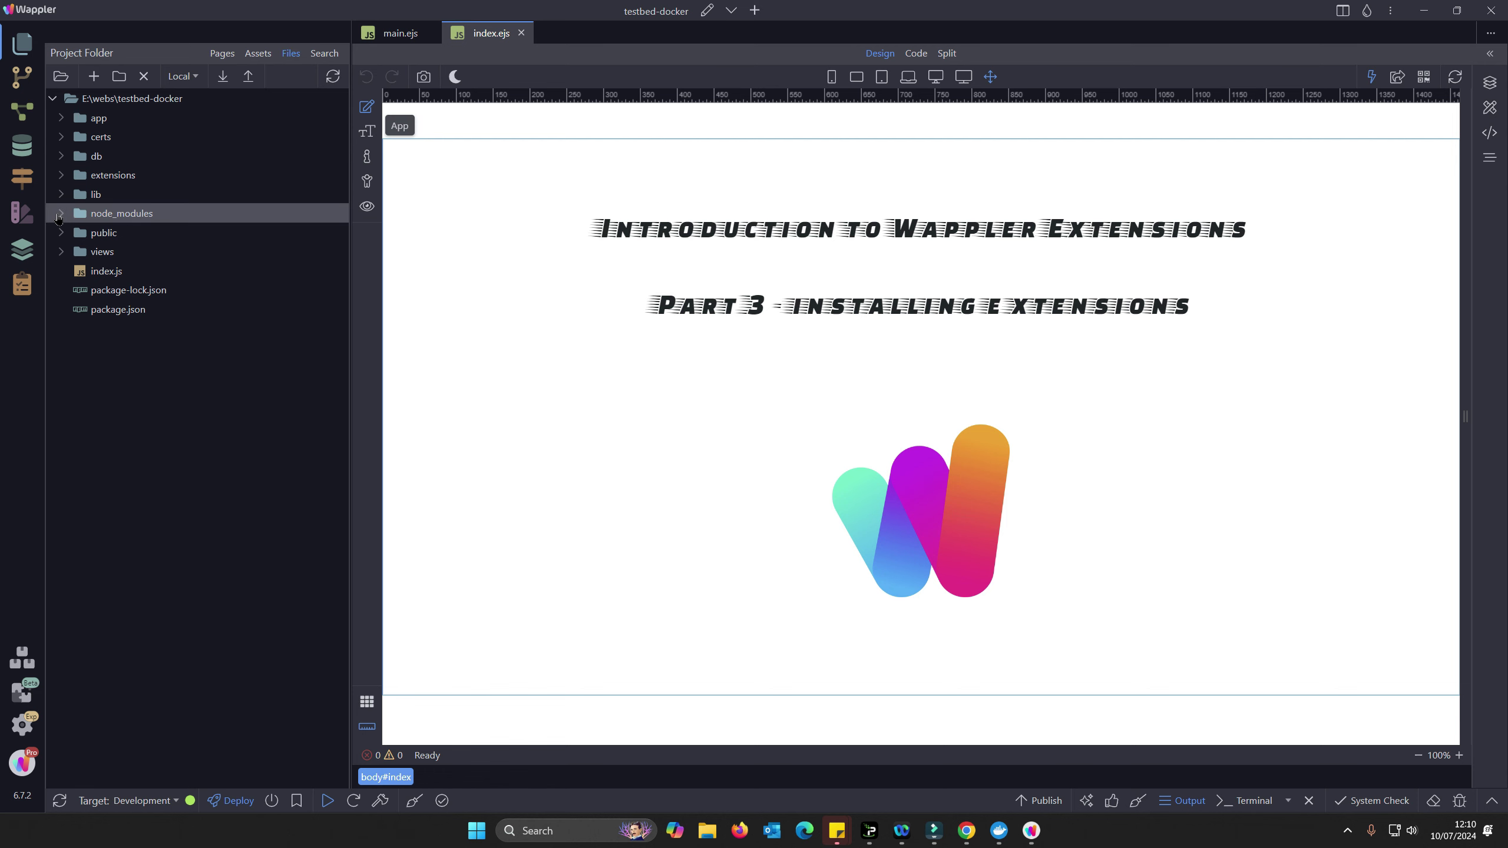
{"action": "left_click", "coordinate": [59, 213]}
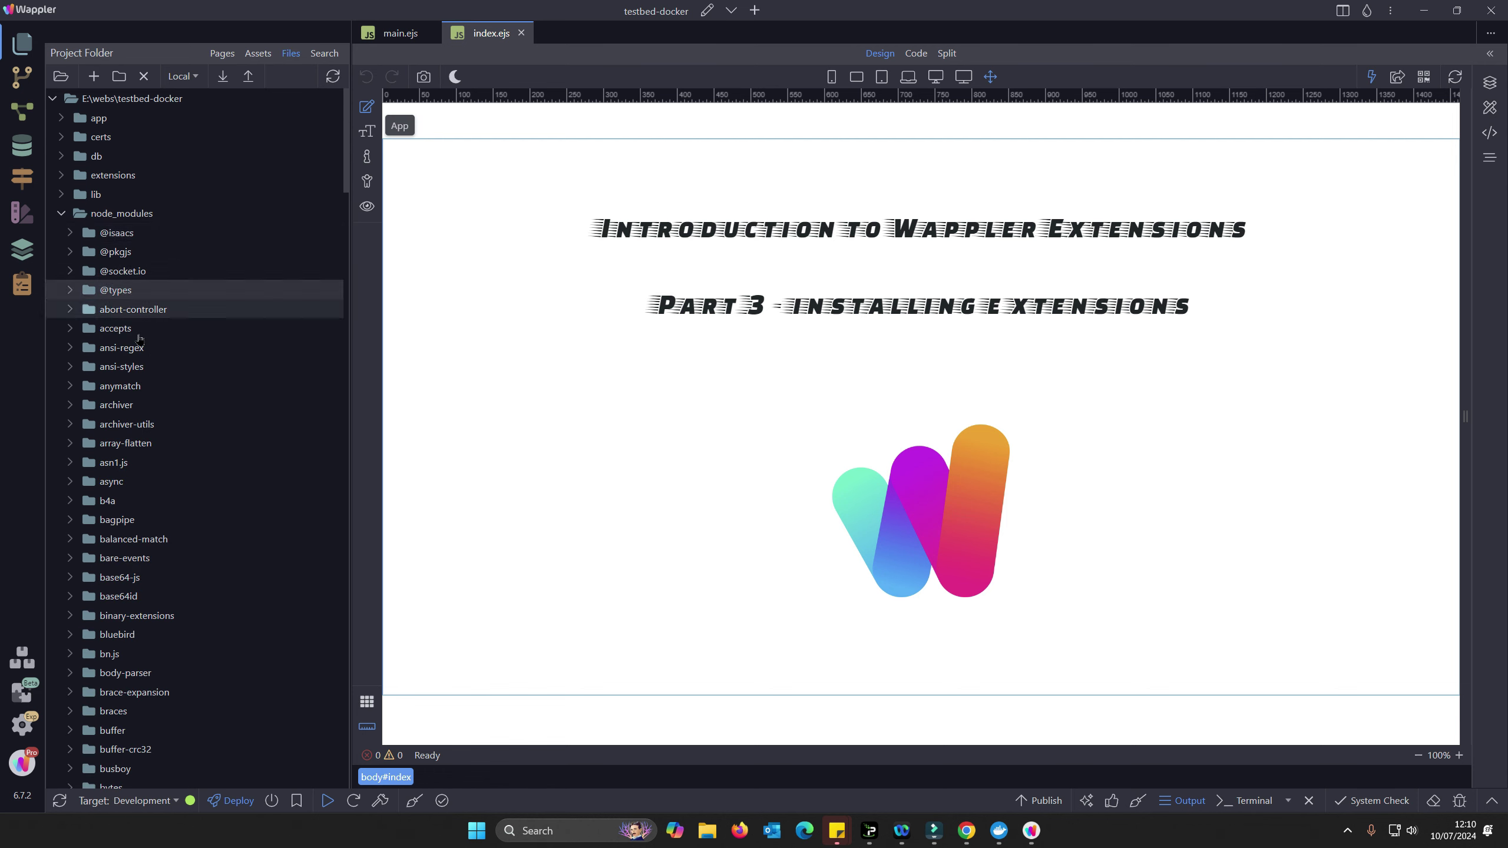
{"action": "scroll", "coordinate": [181, 633], "scroll_direction": "down", "scroll_amount": 20}
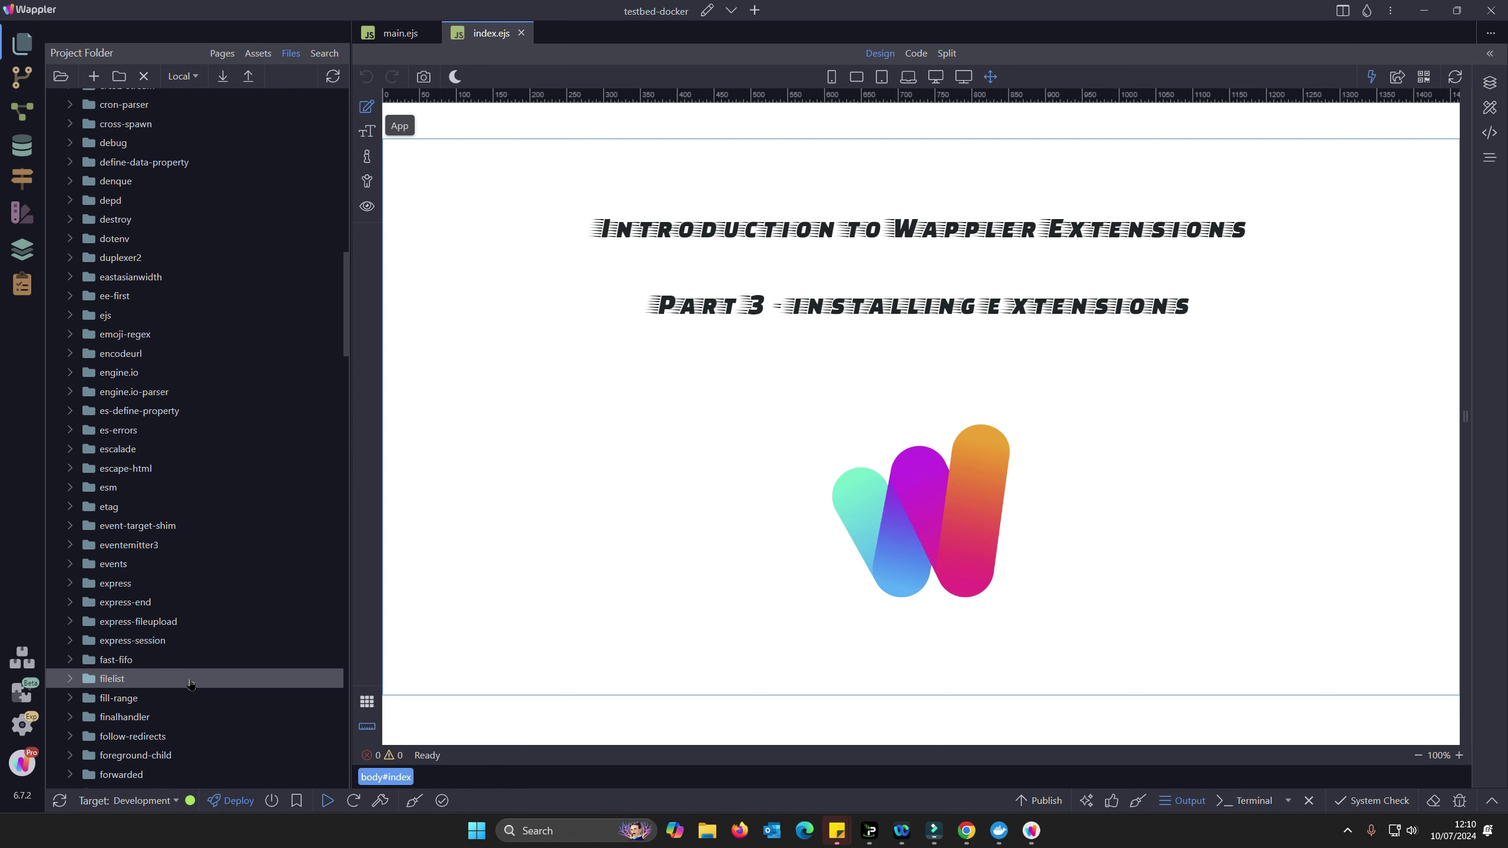
{"action": "scroll", "coordinate": [196, 682], "scroll_direction": "down", "scroll_amount": 20}
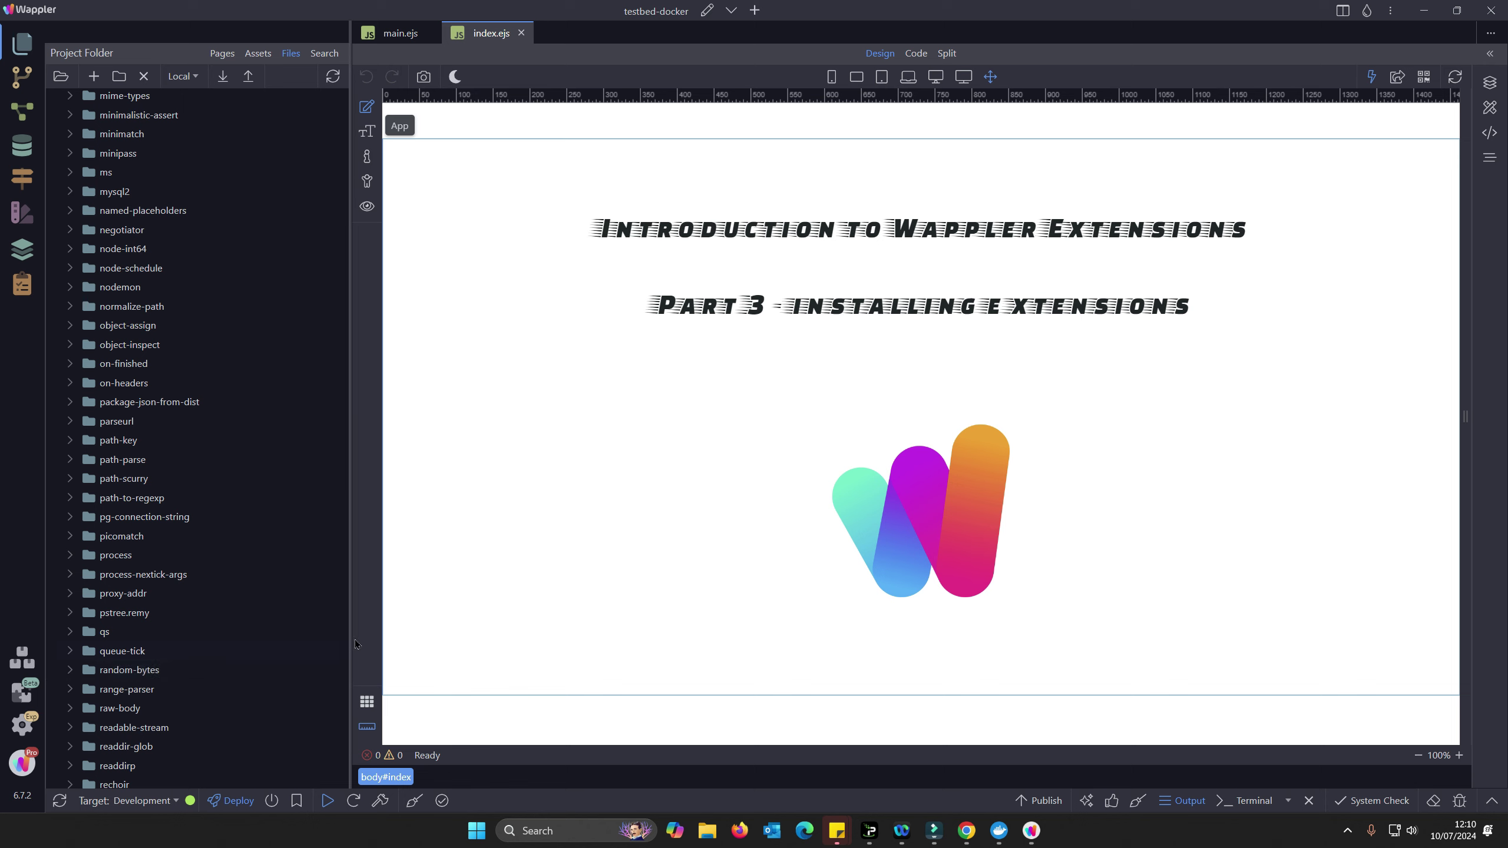
{"action": "left_click_drag", "start_coordinate": [348, 570], "coordinate": [343, 595]}
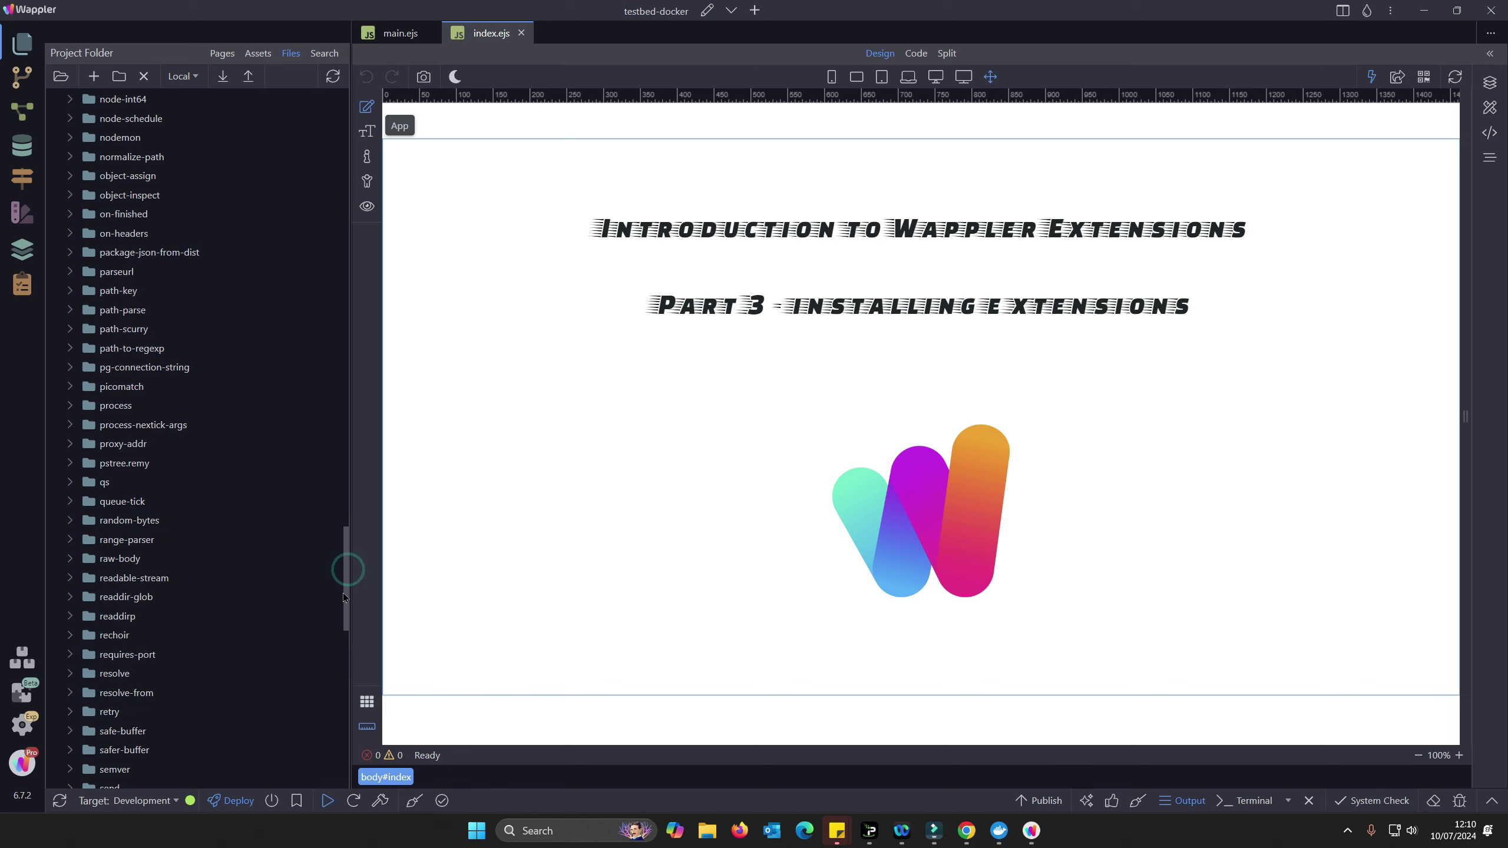
Step: Deploy the project to the Development target and check the node_modules folder again
{"action": "left_click", "coordinate": [236, 802]}
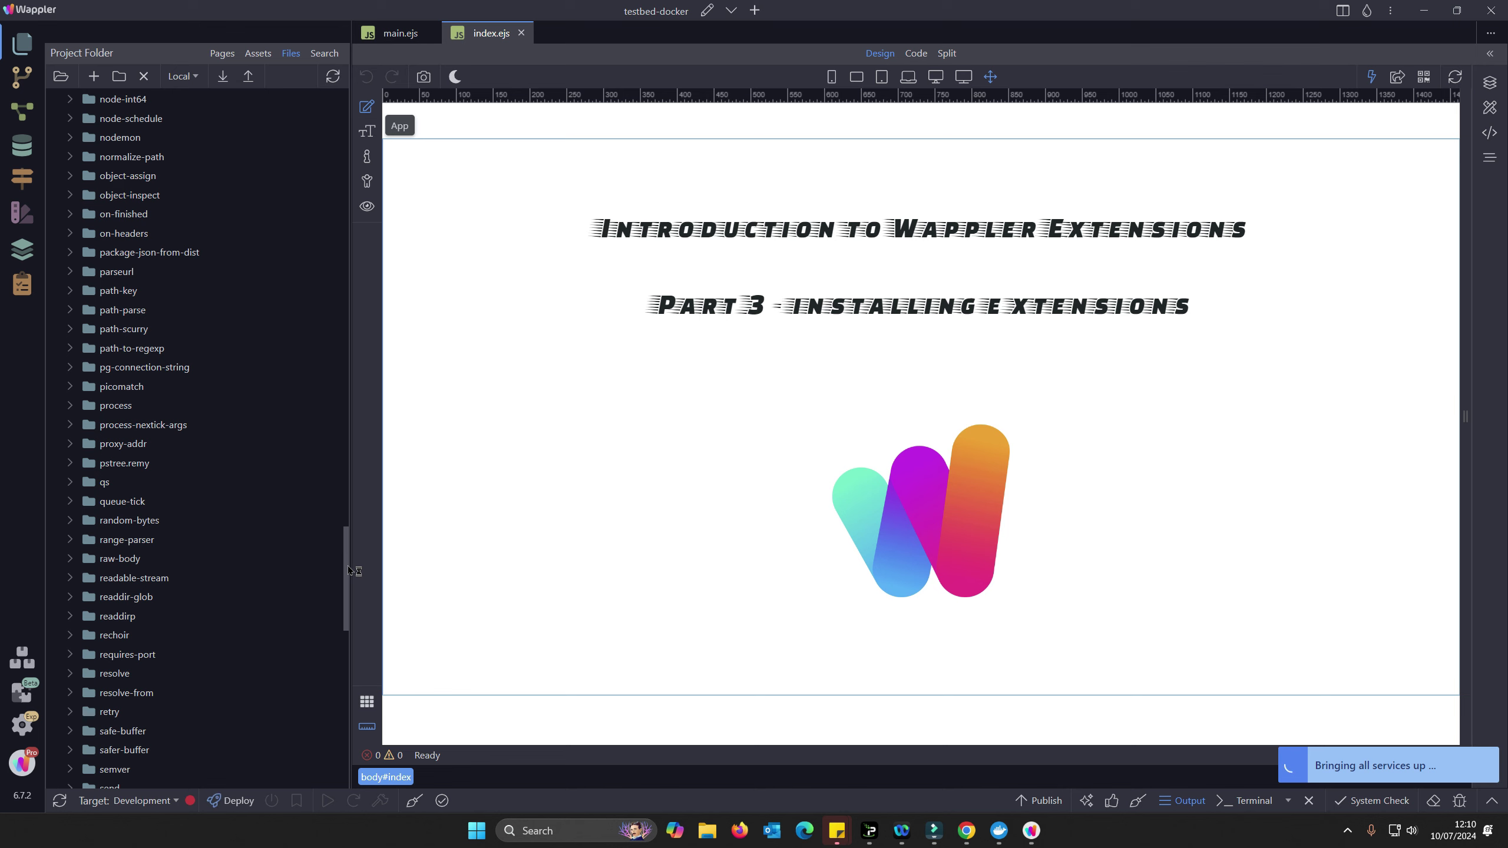
{"action": "mouse_move", "coordinate": [347, 571]}
{"action": "left_mouse_down"}
{"action": "mouse_move", "coordinate": [317, 270]}
{"action": "mouse_move", "coordinate": [354, 74]}
{"action": "left_mouse_up"}
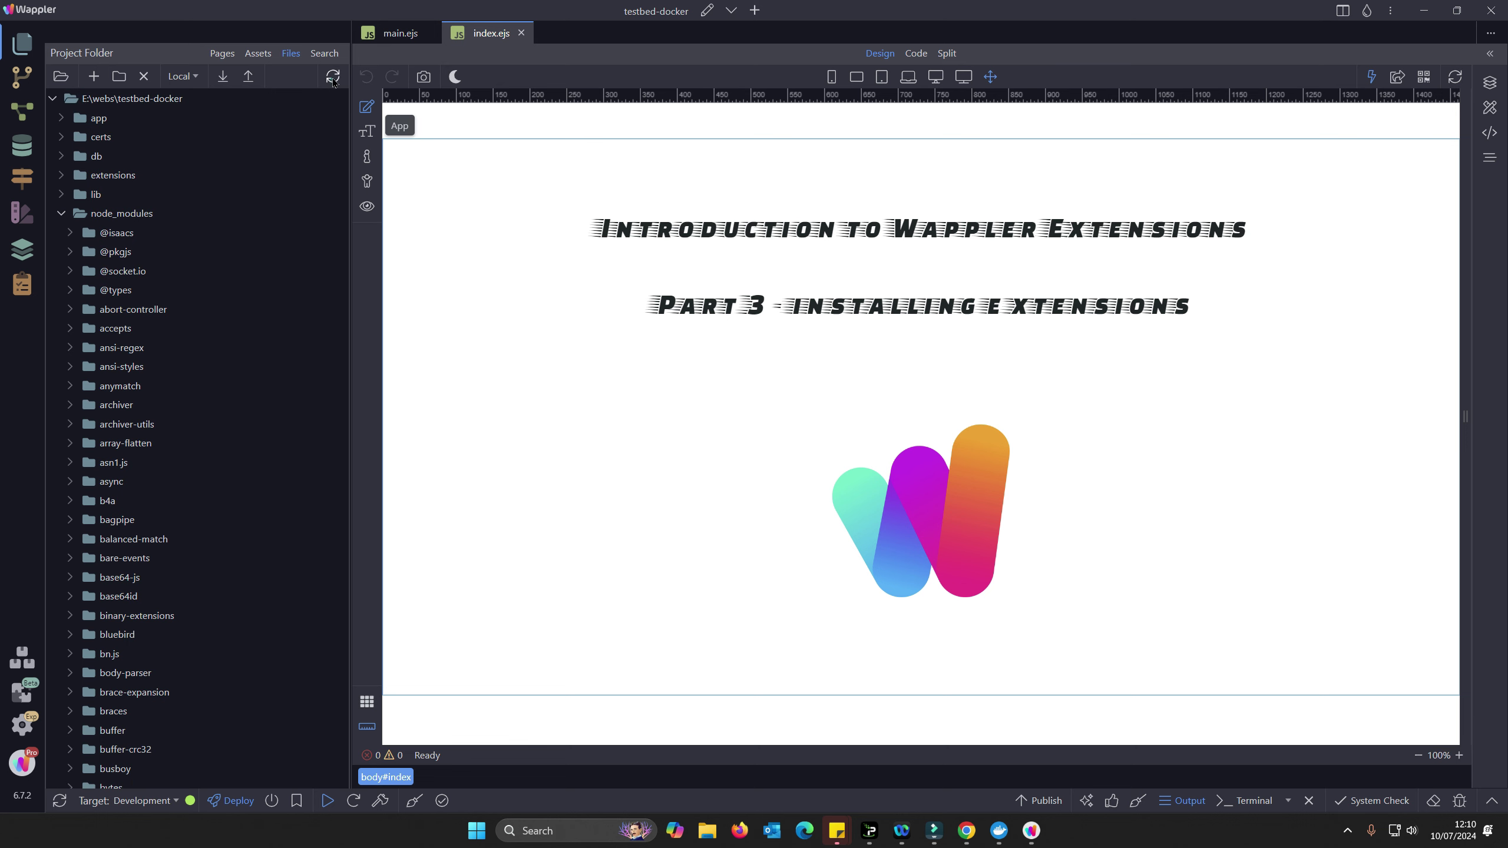
{"action": "scroll", "coordinate": [320, 509], "scroll_direction": "down", "scroll_amount": 20}
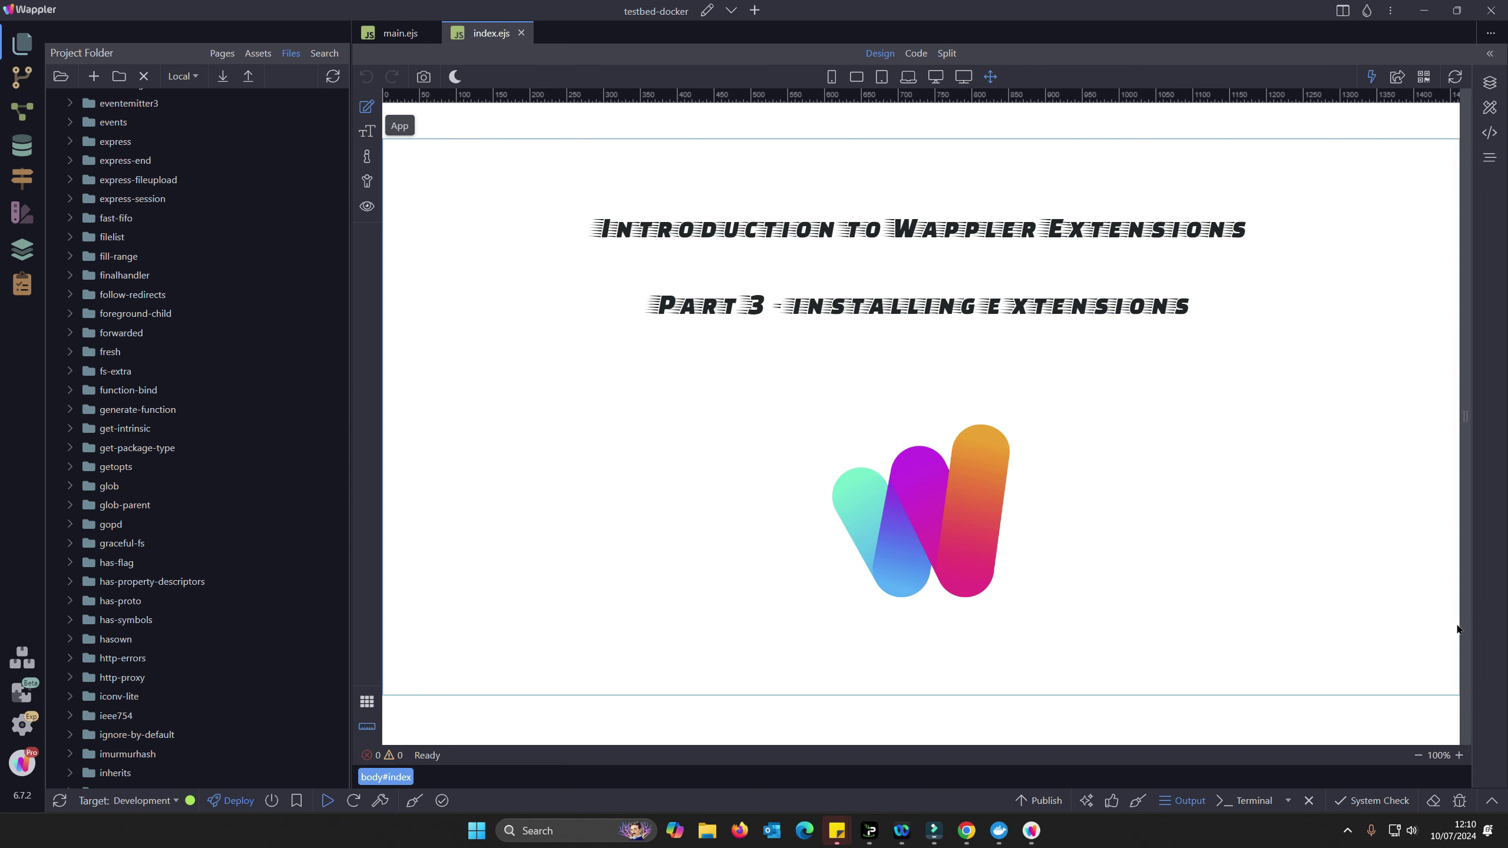
Step: Run npm install in a terminal at the testbed-docker project folder
{"action": "left_click", "coordinate": [1491, 800]}
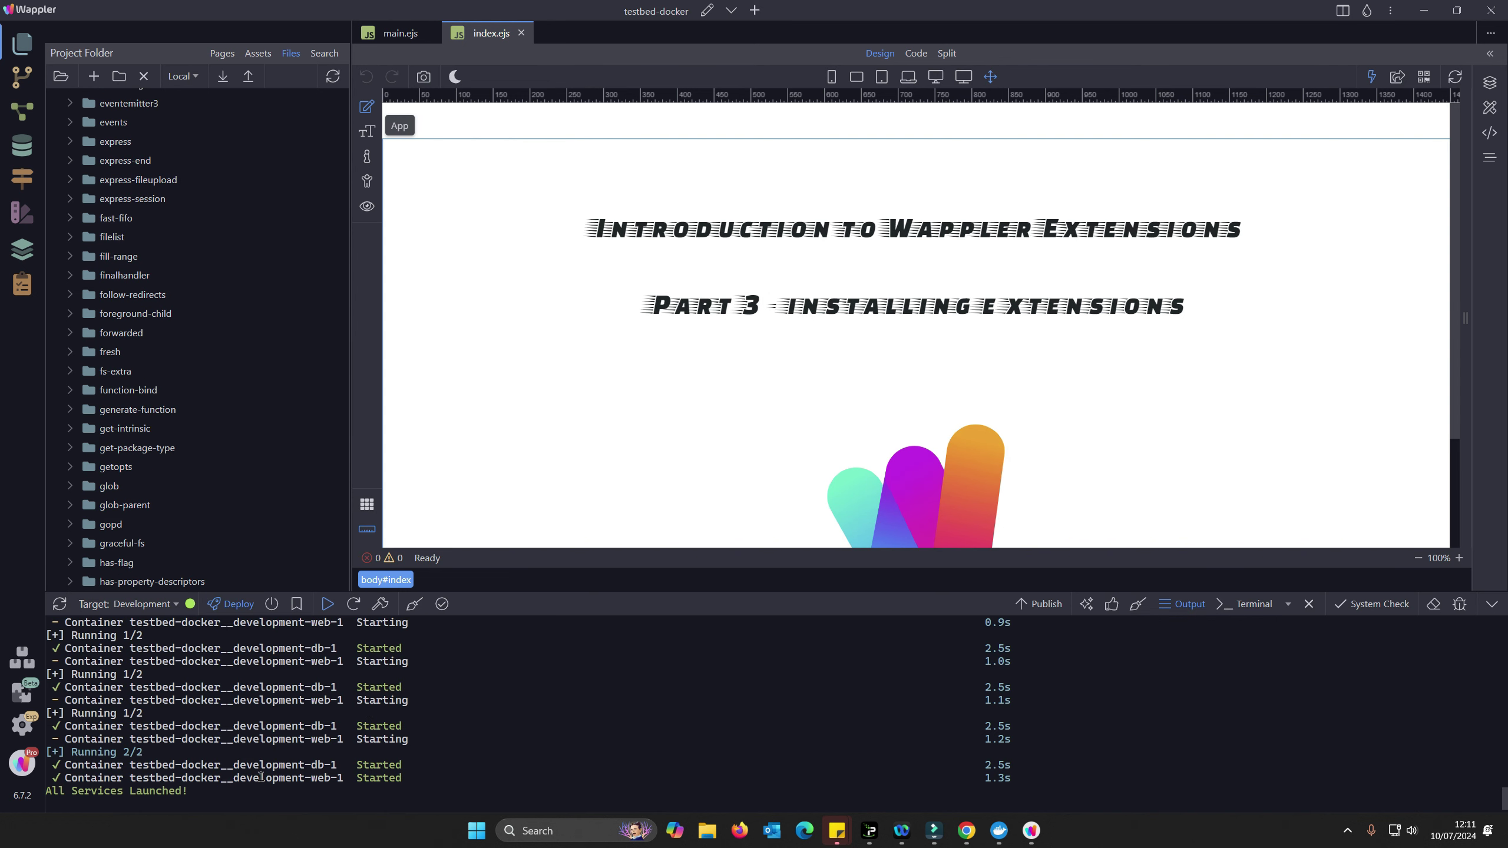
{"action": "left_click", "coordinate": [1252, 604]}
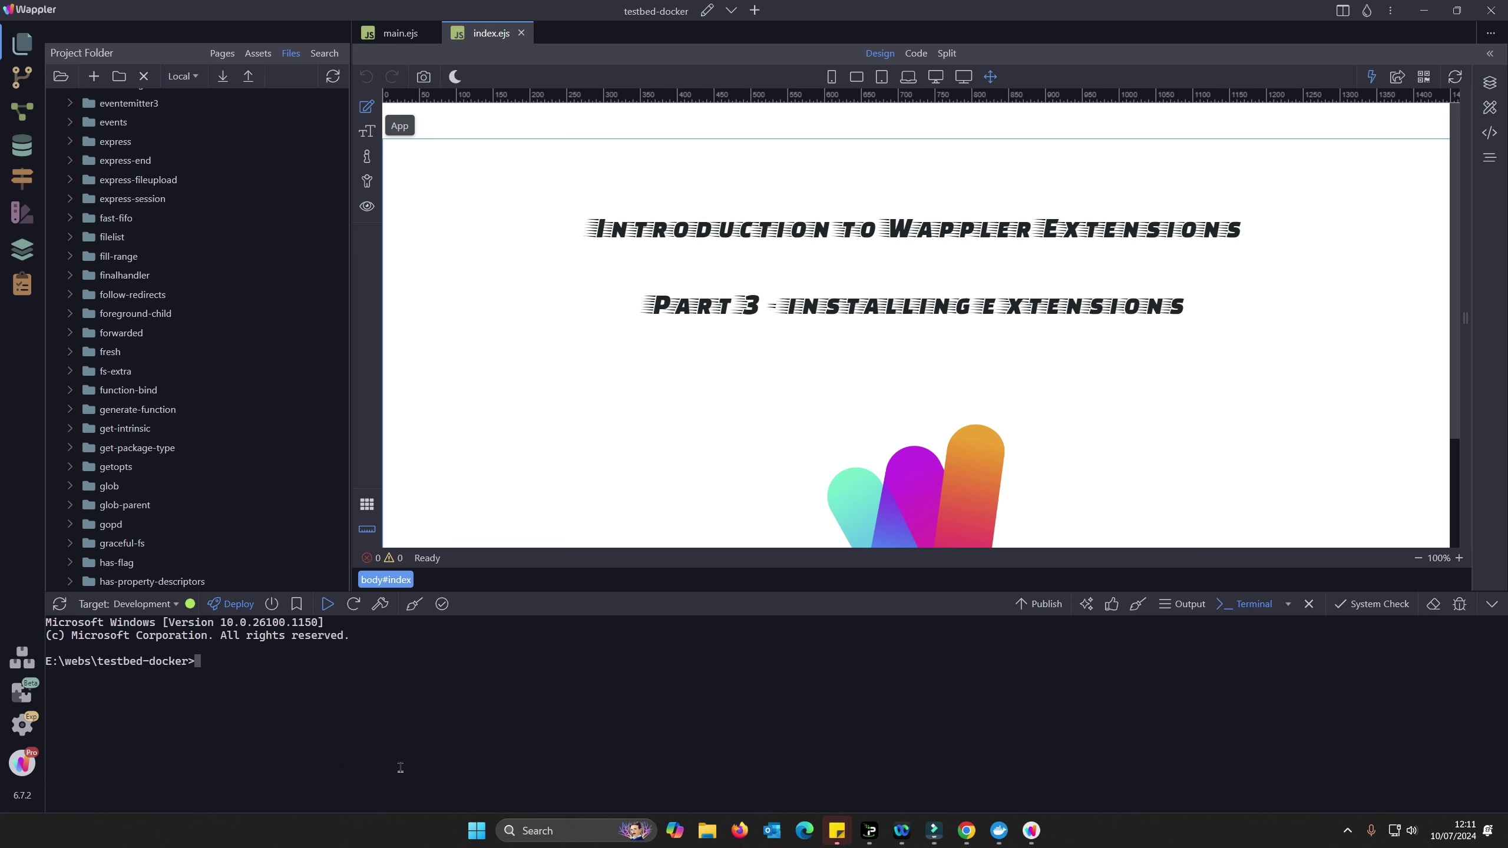
{"action": "left_click", "coordinate": [357, 677]}
{"action": "type", "text": "npm imnstall"}
{"action": "key", "text": "BackSpace"}
{"action": "key", "text": "BackSpace"}
{"action": "key", "text": "BackSpace"}
{"action": "key", "text": "BackSpace"}
{"action": "key", "text": "BackSpace"}
{"action": "key", "text": "BackSpace"}
{"action": "key", "text": "BackSpace"}
{"action": "type", "text": "nstall"}
{"action": "key", "text": "Return"}
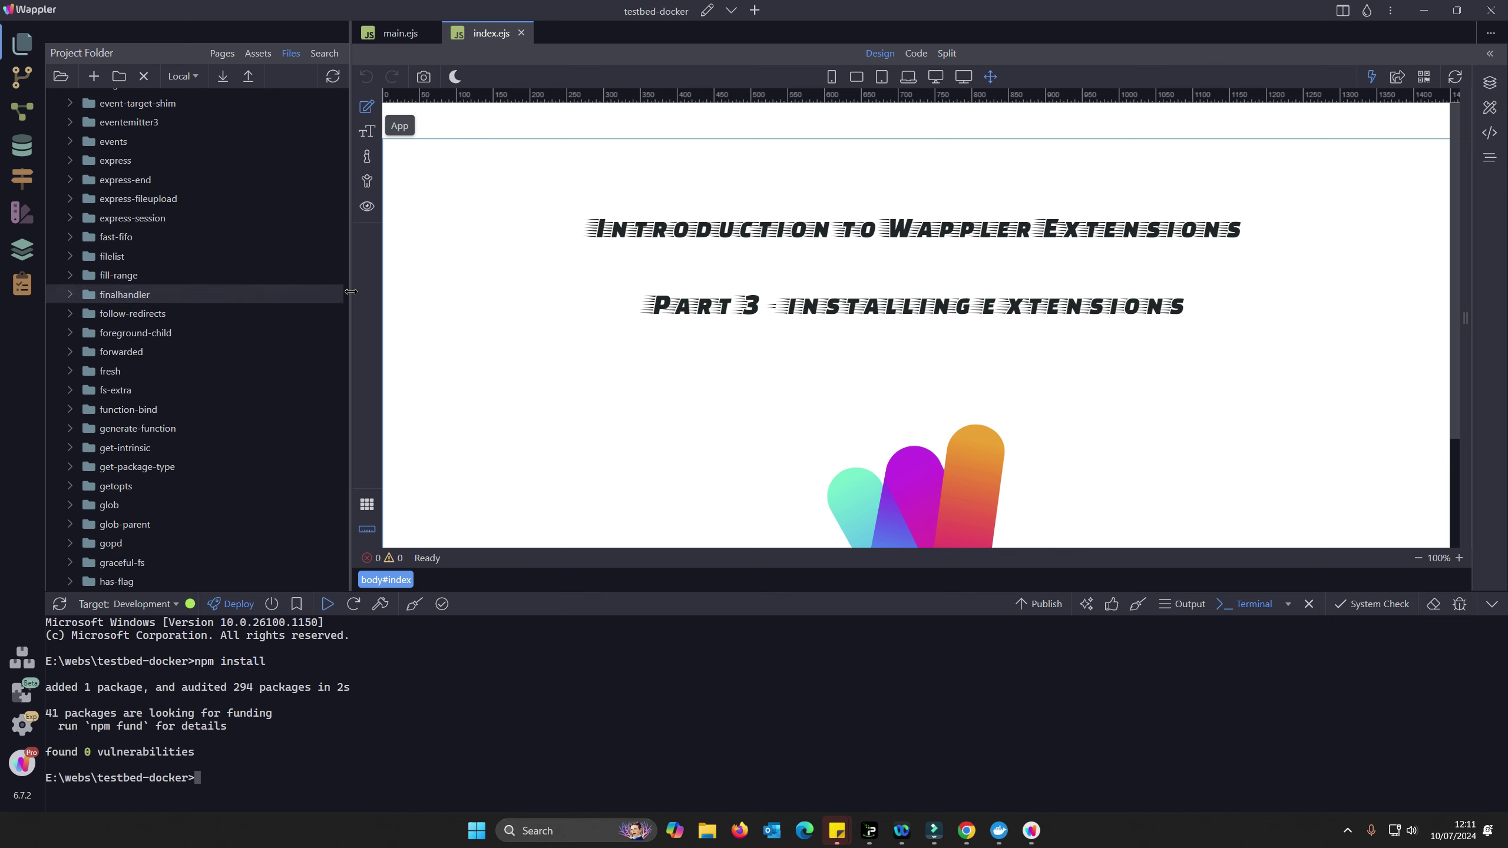
{"action": "left_click_drag", "start_coordinate": [346, 294], "coordinate": [353, 133]}
{"action": "left_click", "coordinate": [119, 232]}
{"action": "left_click", "coordinate": [142, 252]}
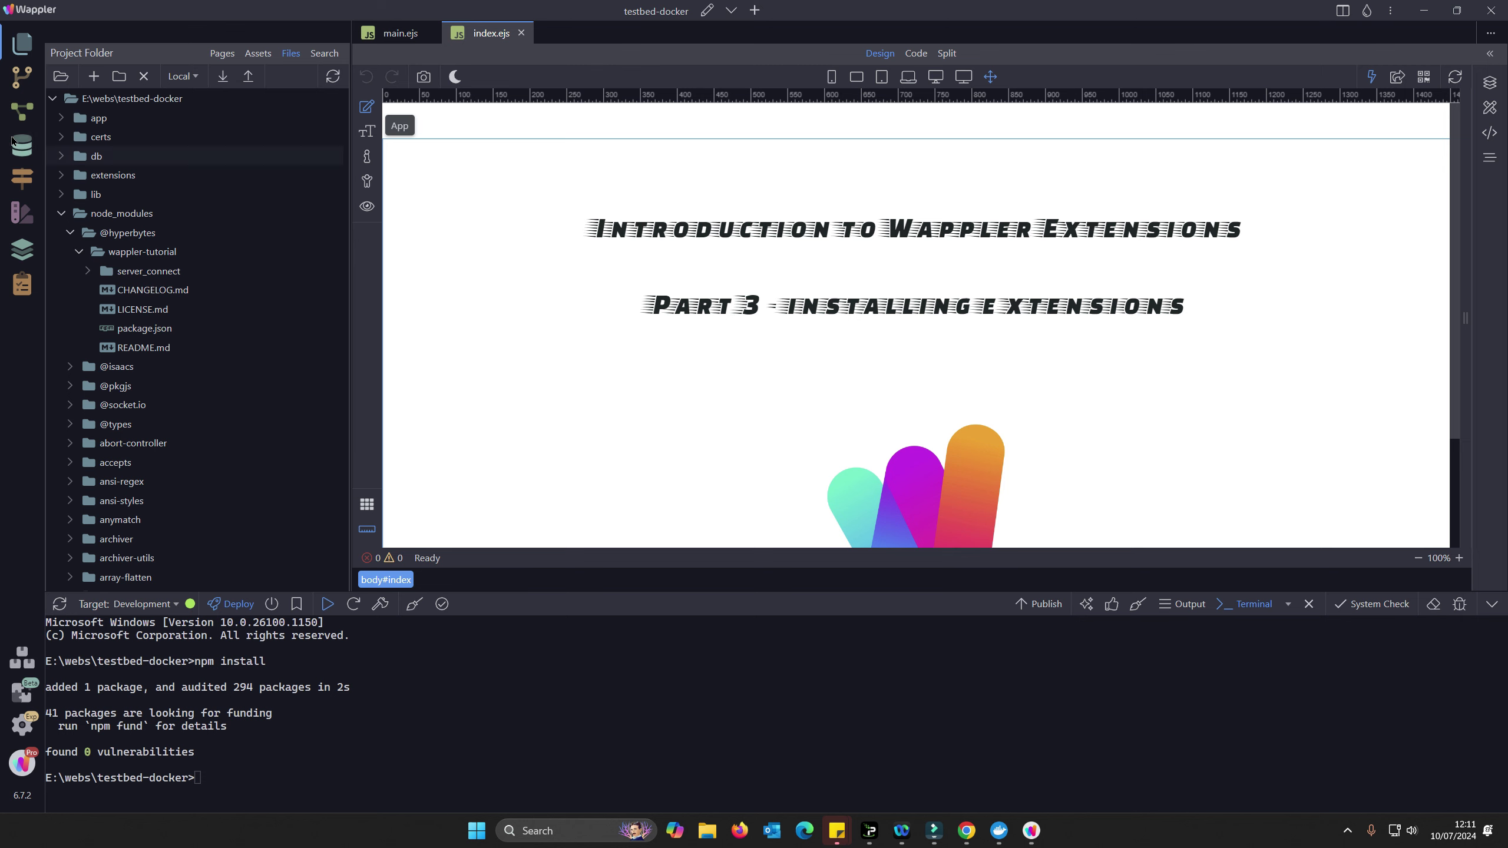
Step: Add My First Module from Tutorial Modules to the test API workflow, enable its output, and save the action
{"action": "left_click", "coordinate": [20, 113]}
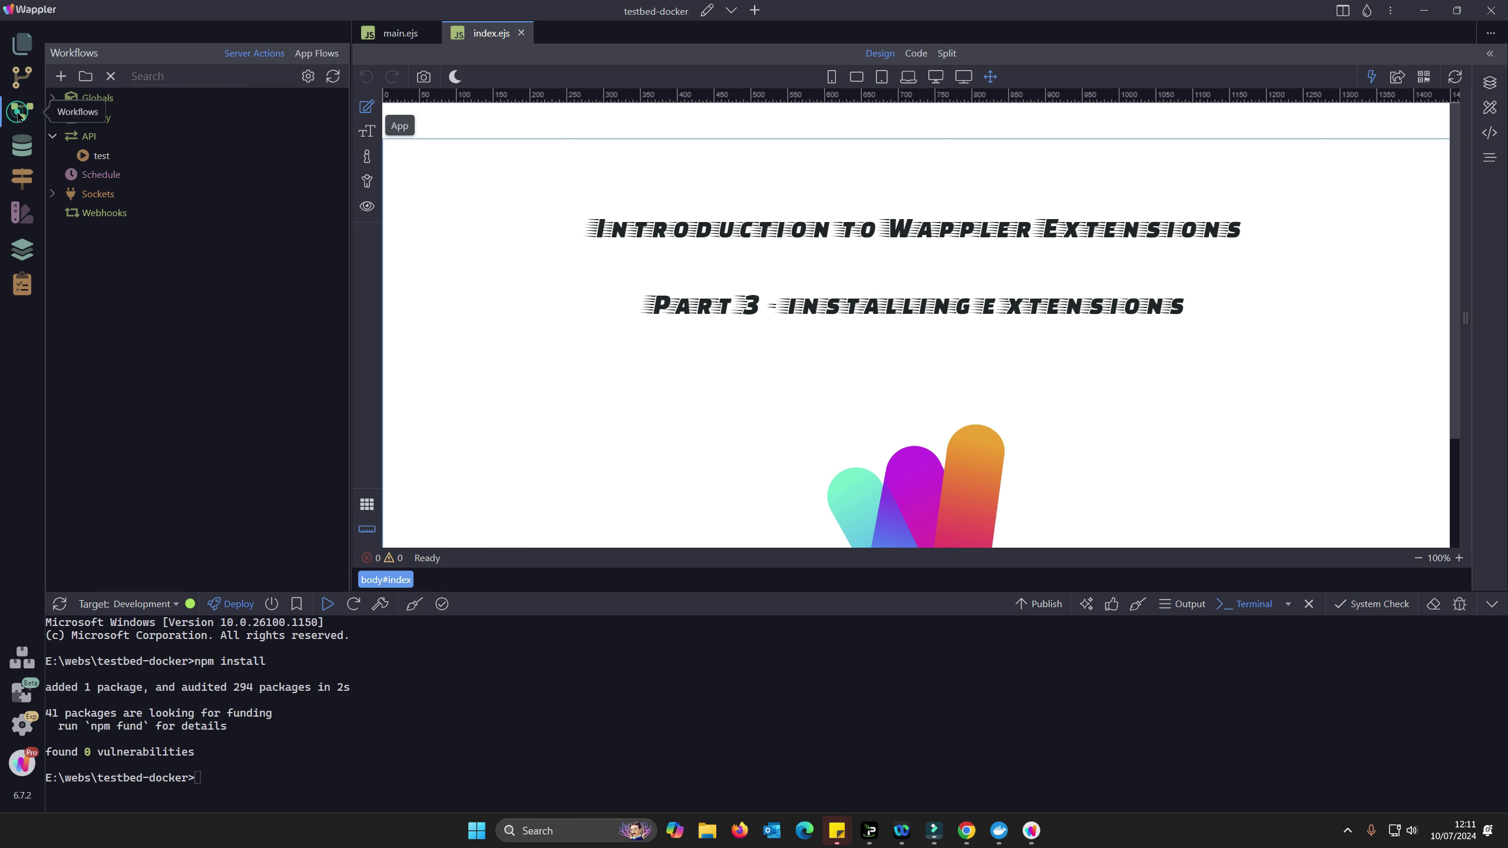
{"action": "left_click", "coordinate": [97, 155]}
{"action": "left_click", "coordinate": [663, 240]}
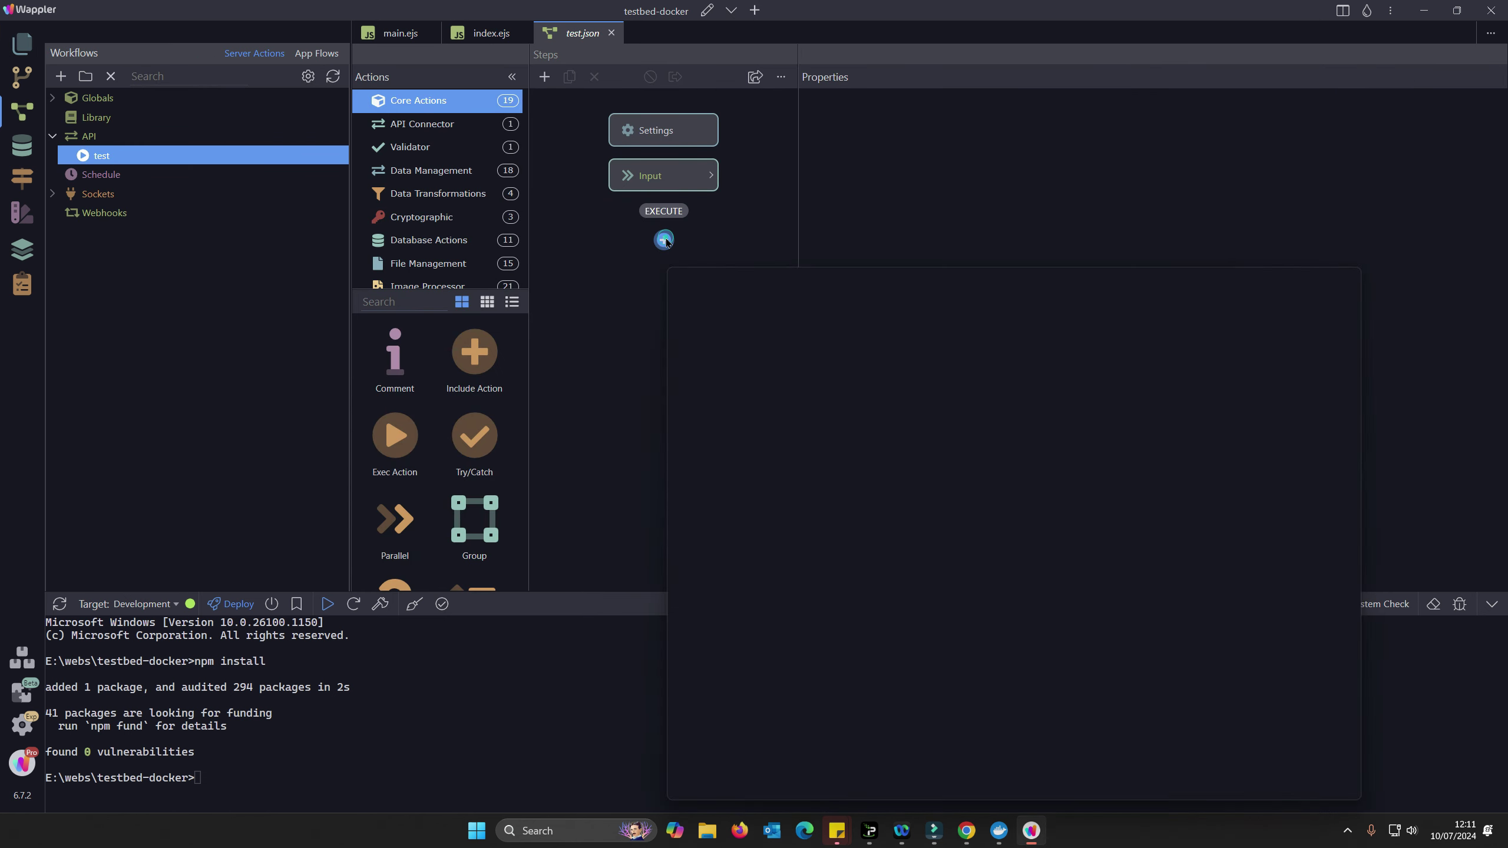
{"action": "left_click", "coordinate": [727, 713]}
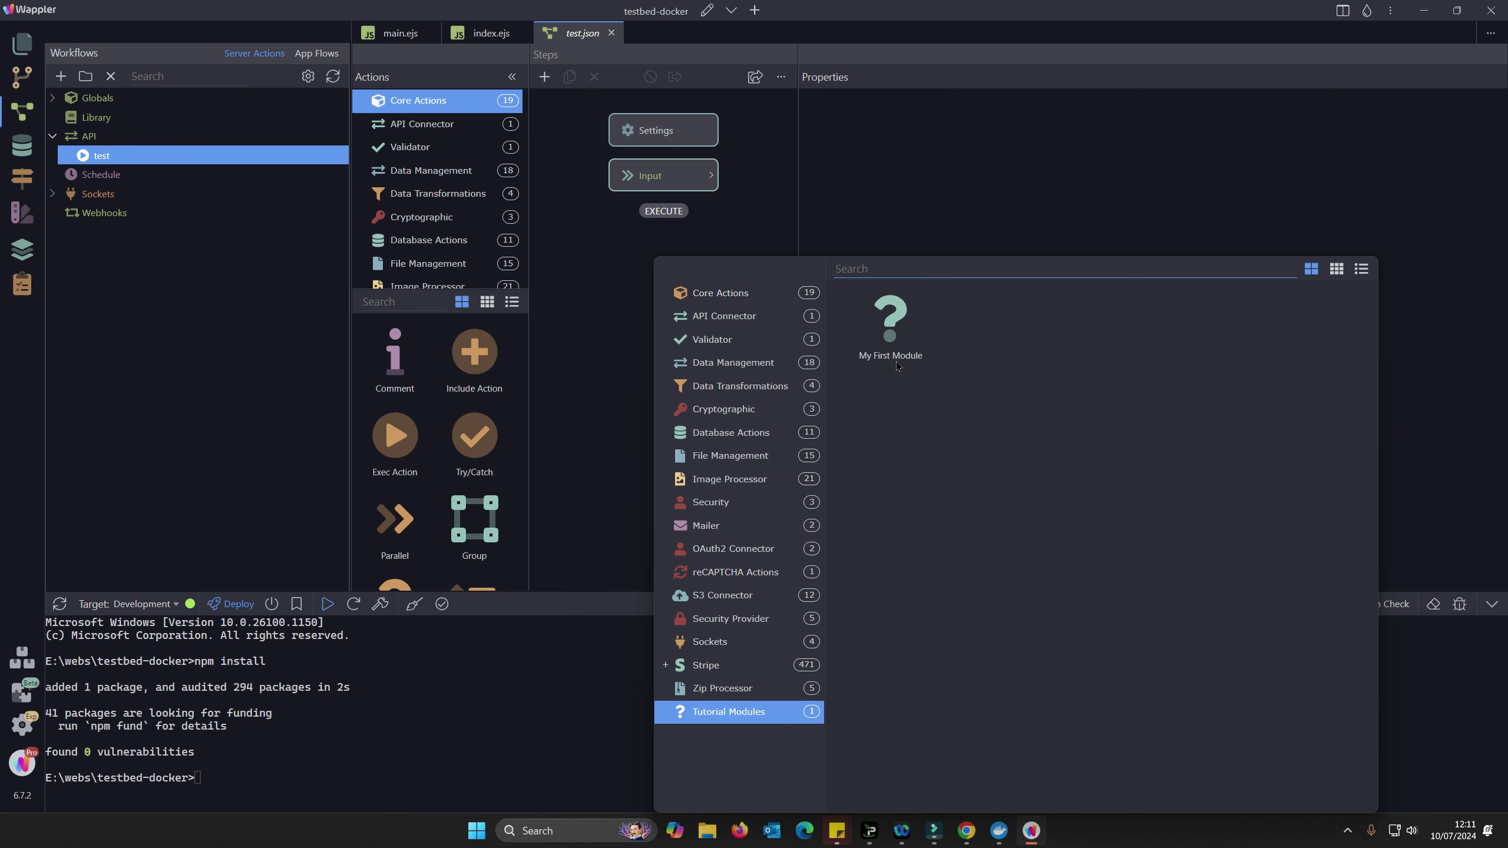
{"action": "left_click", "coordinate": [893, 321]}
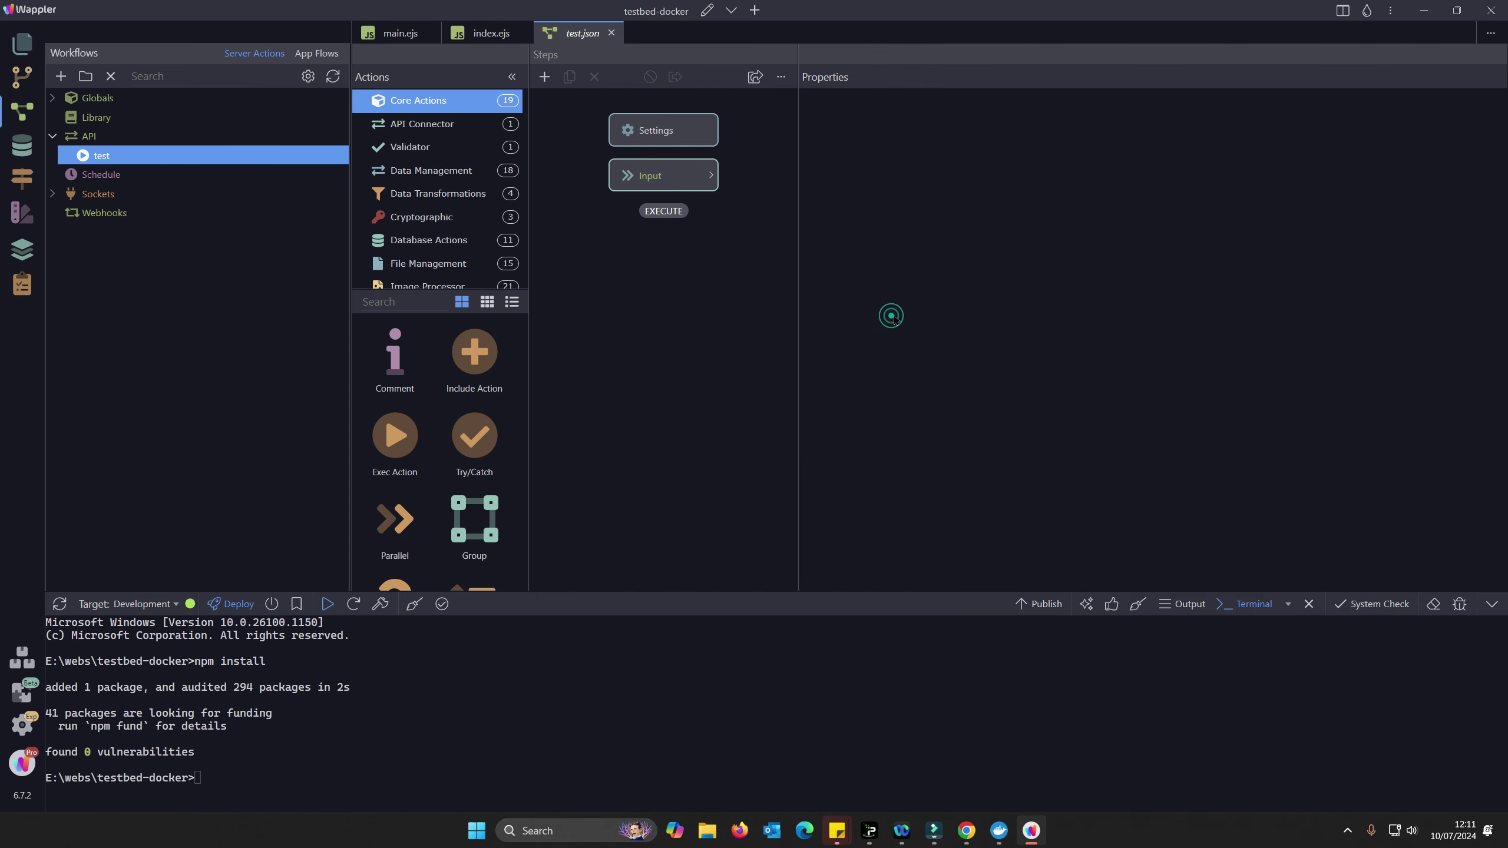
{"action": "left_click", "coordinate": [883, 159]}
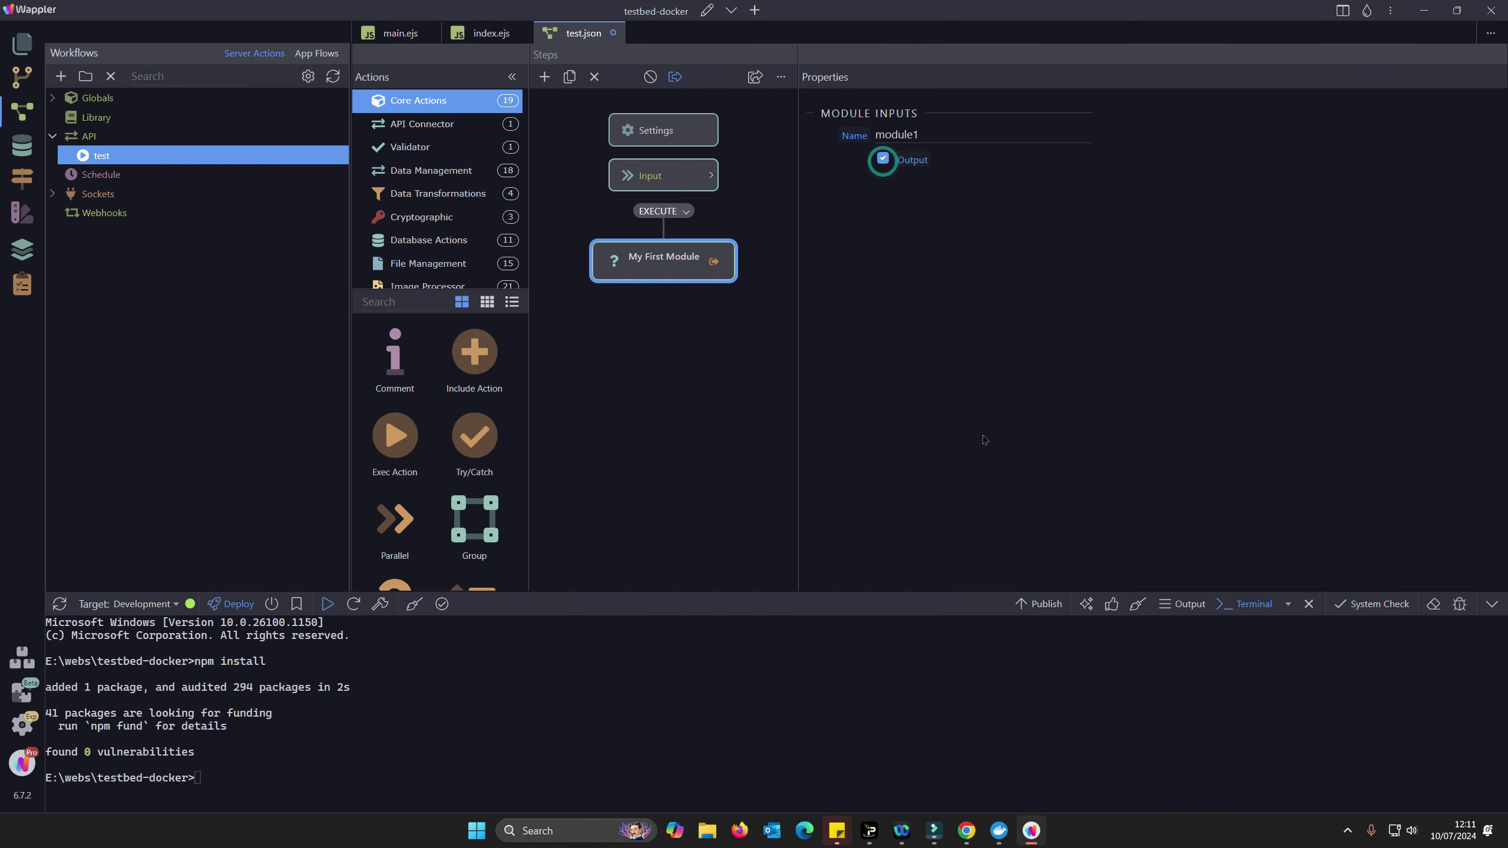
{"action": "key", "text": "ctrl+s"}
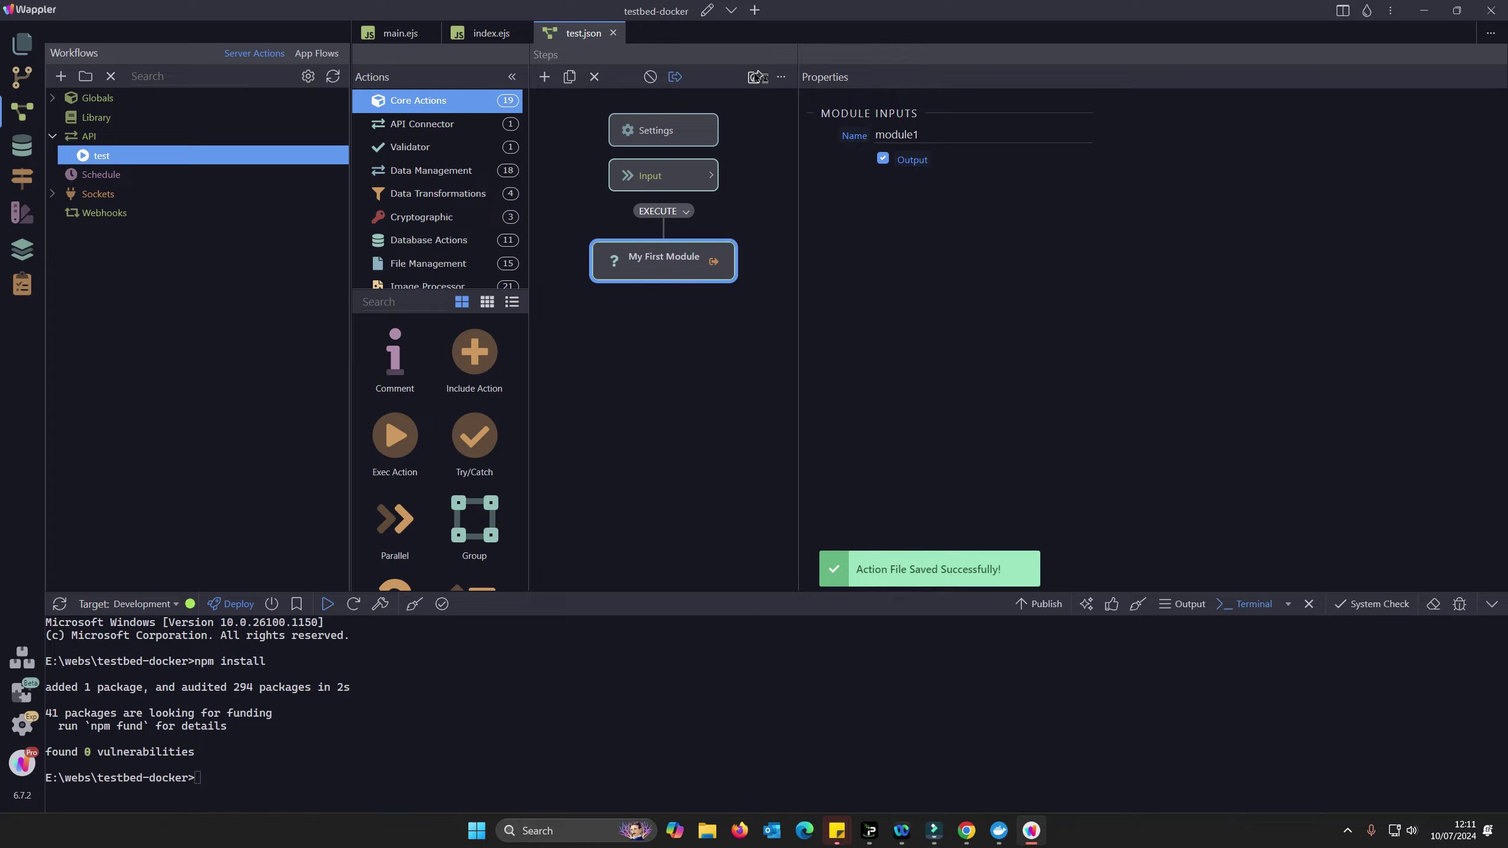
Step: Open the test API action in the browser to view its response, and return to Wappler
{"action": "left_click", "coordinate": [753, 75]}
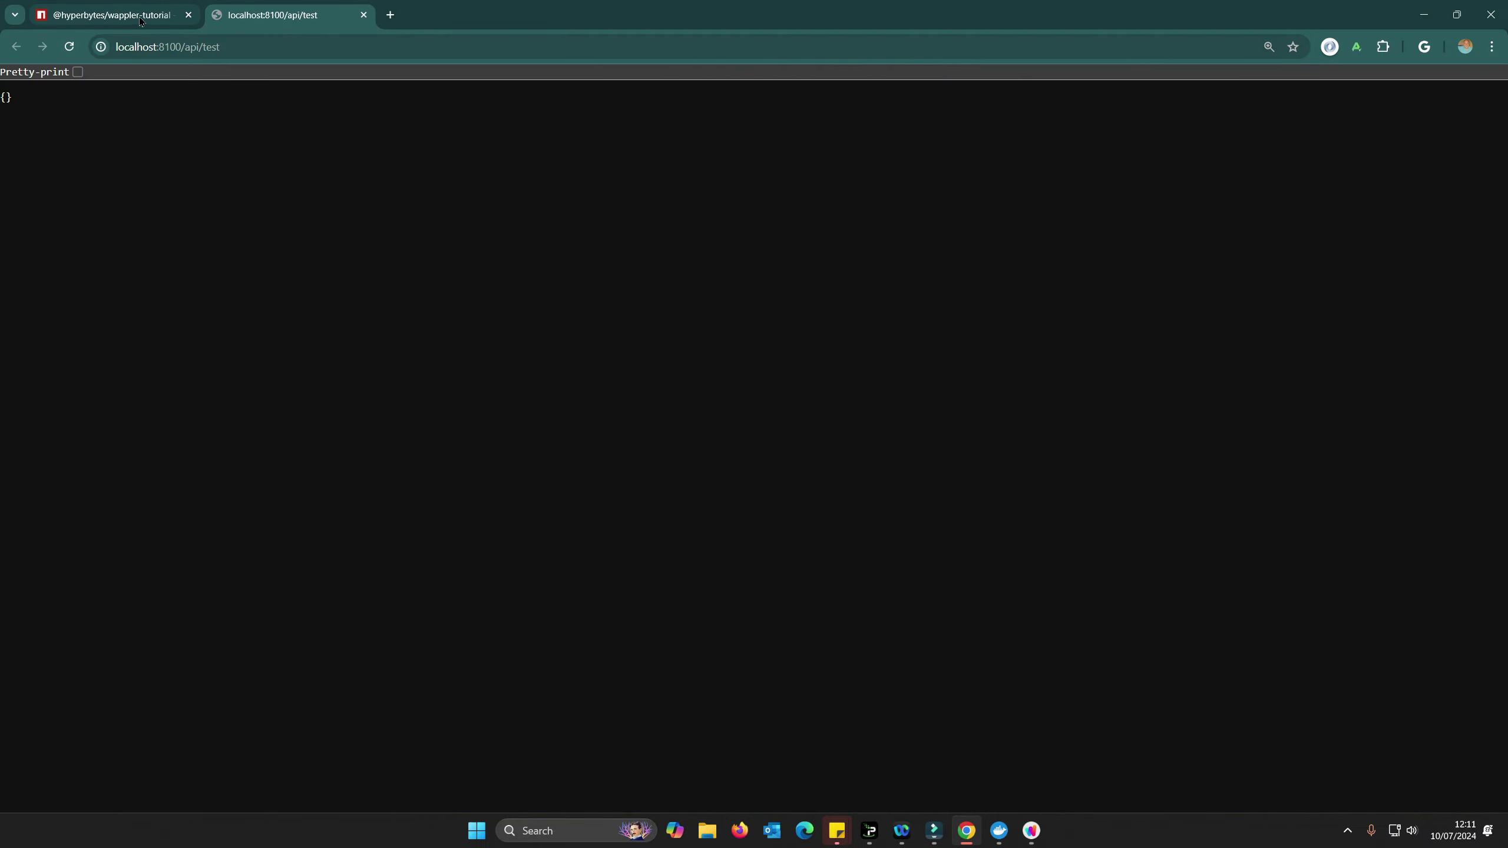
{"action": "mouse_move", "coordinate": [1031, 831]}
{"action": "left_click", "coordinate": [1031, 748]}
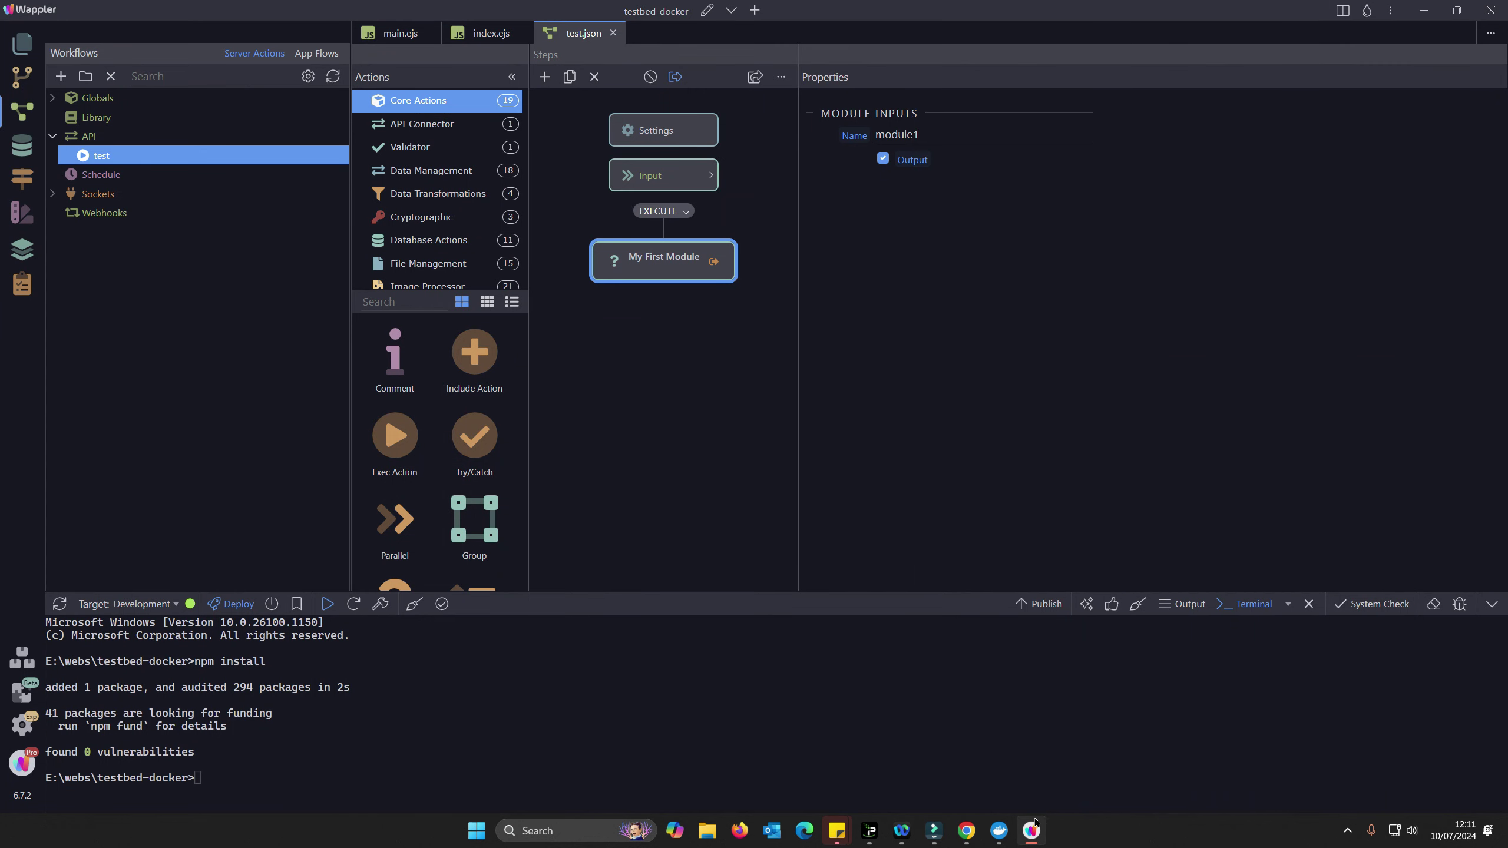
Step: Deploy the project to the Development target and open the test API action in the browser
{"action": "left_click", "coordinate": [1007, 236]}
{"action": "left_click", "coordinate": [650, 266]}
{"action": "left_click", "coordinate": [240, 605]}
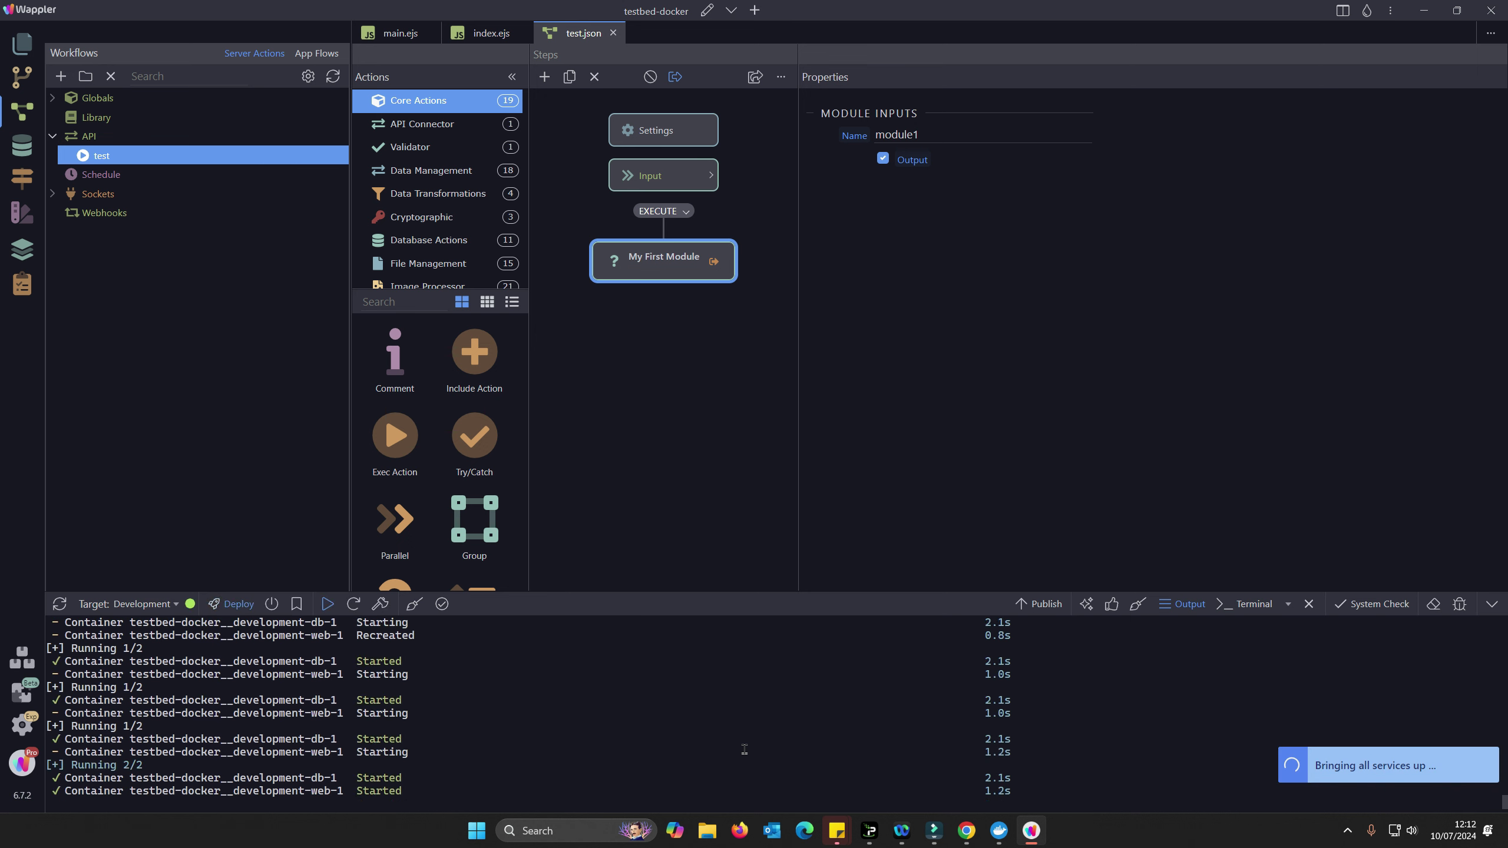
{"action": "left_click", "coordinate": [753, 78]}
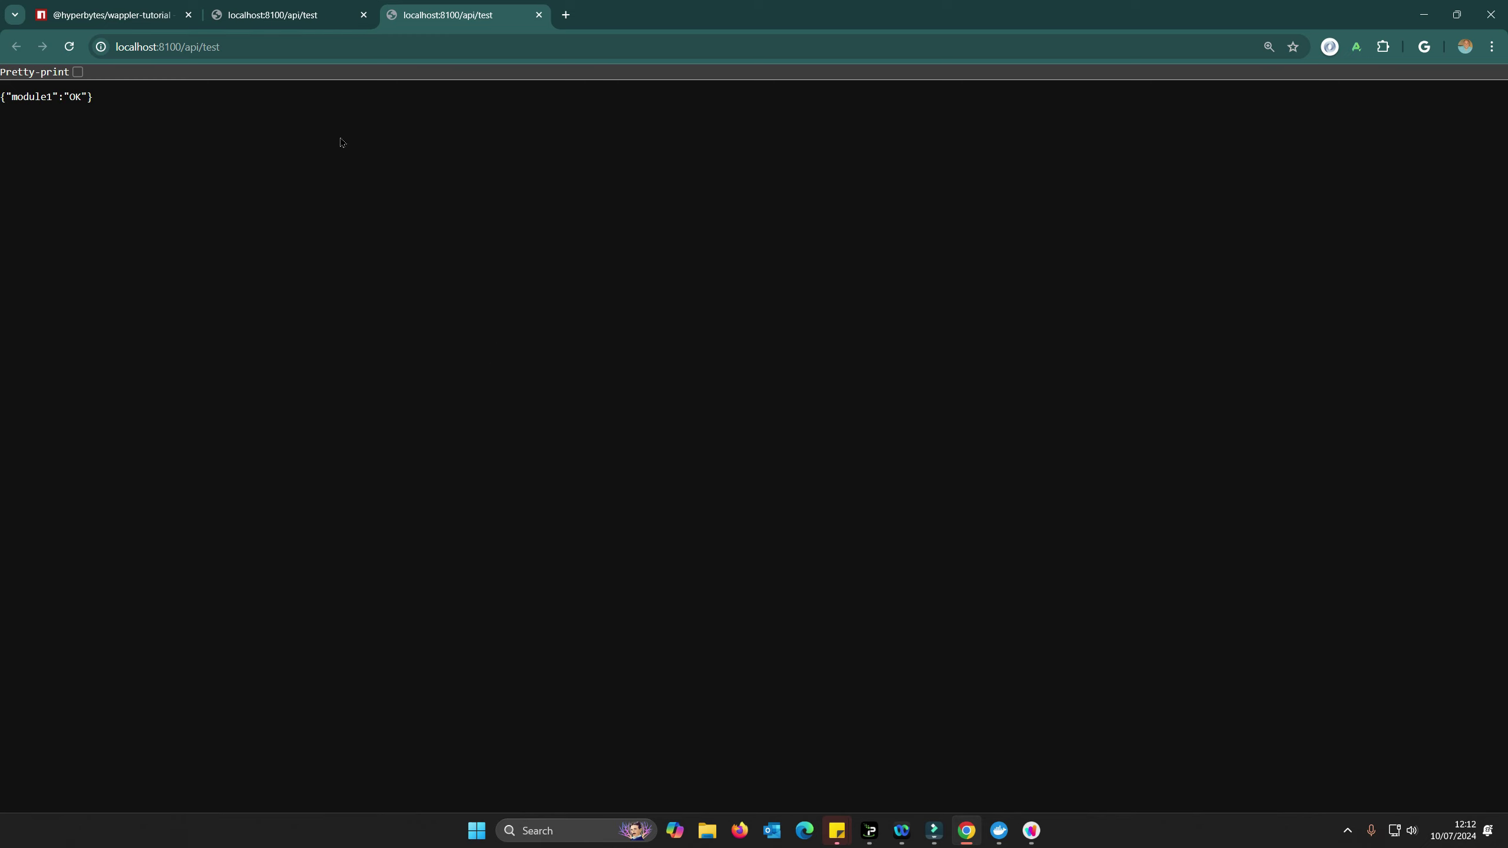
Step: Compare the old and new localhost:8100/api/test responses, and close the browser tab with the outdated response
{"action": "left_click", "coordinate": [92, 17]}
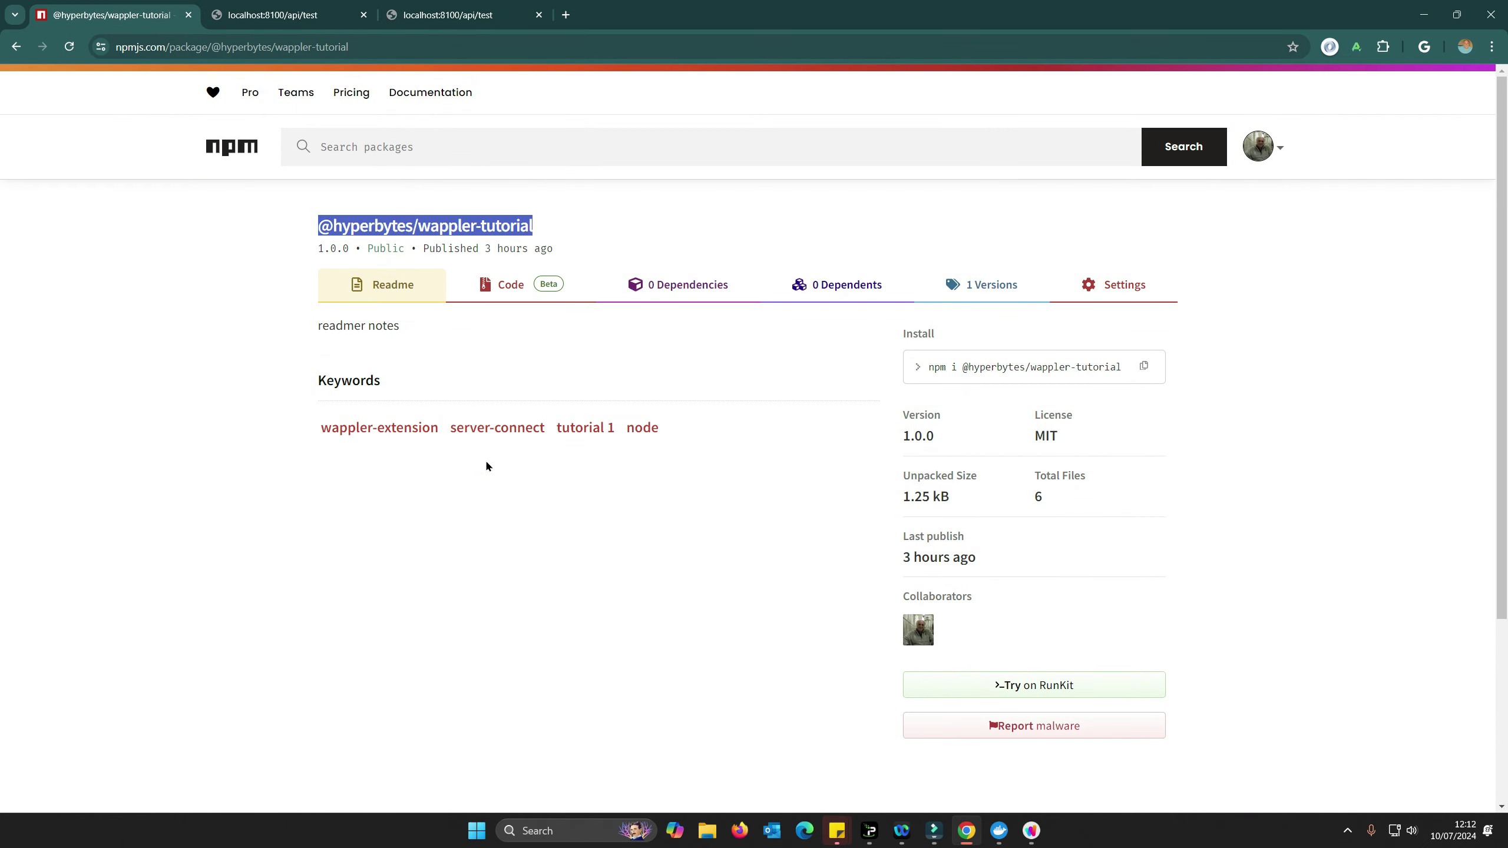
{"action": "left_click", "coordinate": [457, 15]}
{"action": "left_click", "coordinate": [290, 15]}
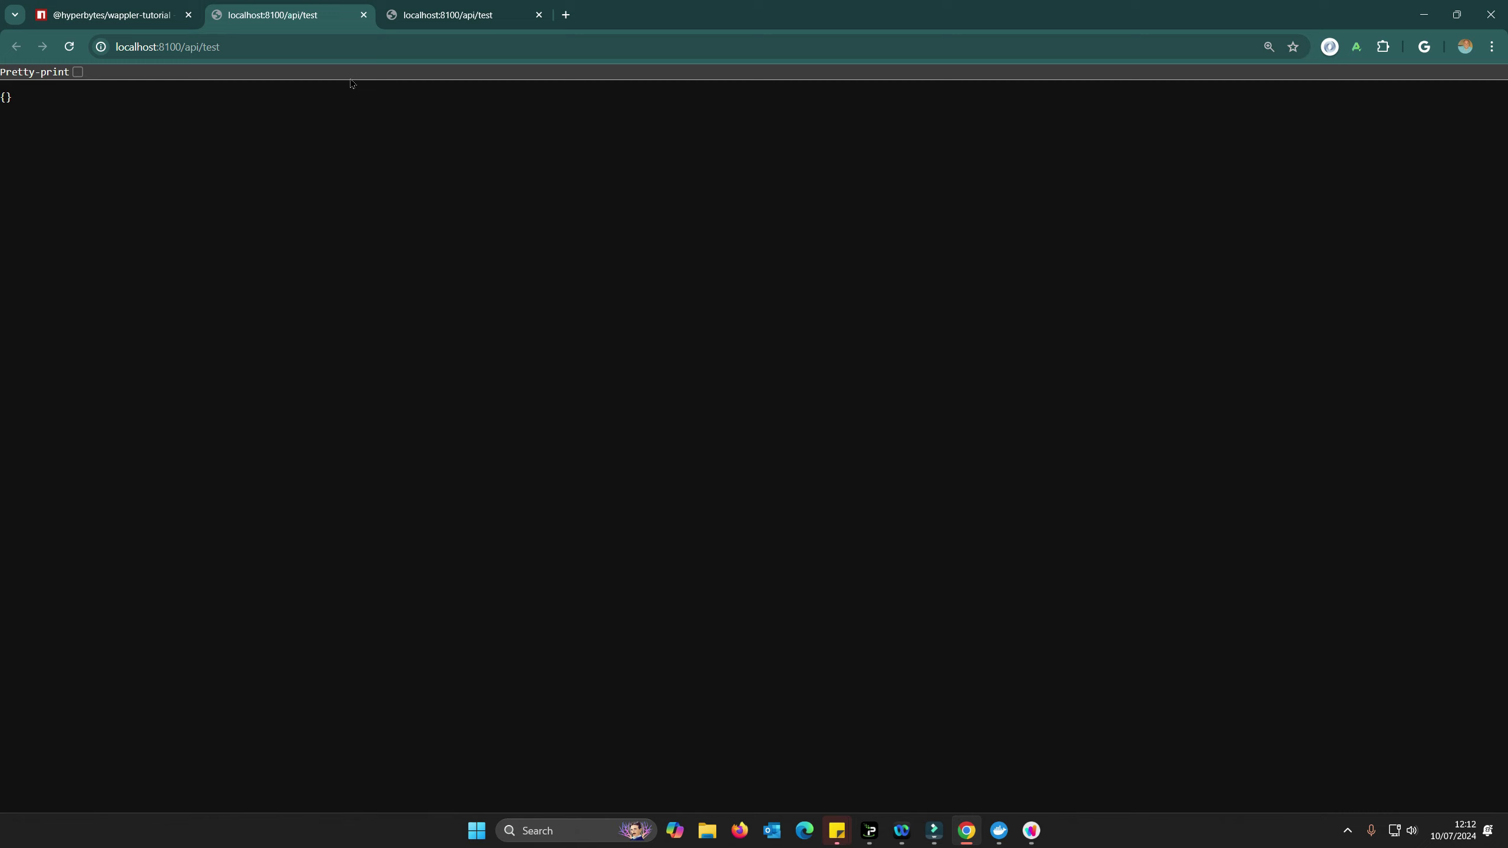
{"action": "left_click", "coordinate": [421, 16]}
{"action": "key", "text": "ctrl+w"}
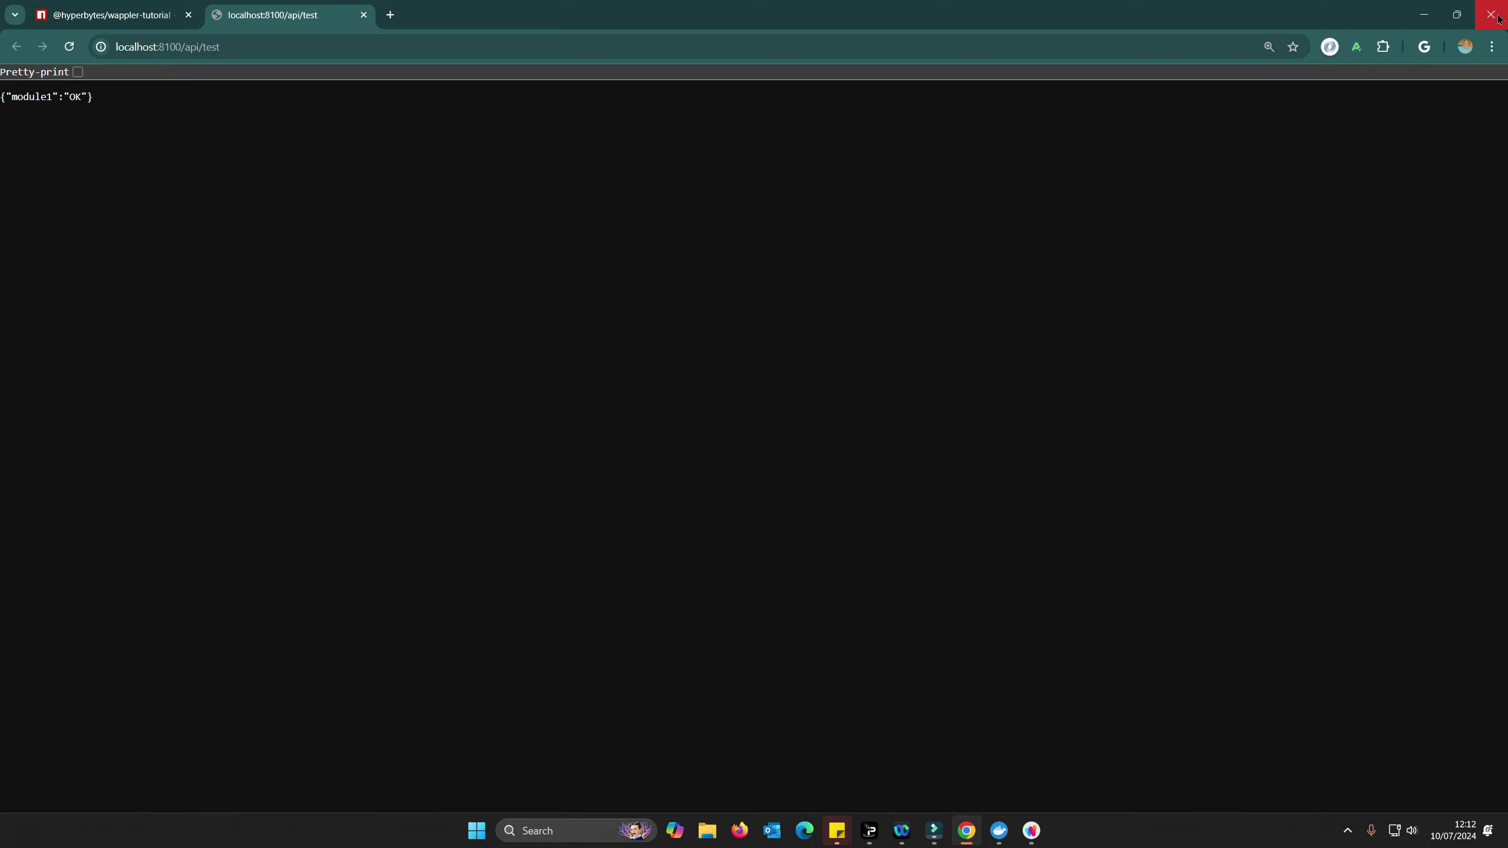
Step: Switch back to Wappler and display the index.ejs page
{"action": "left_click", "coordinate": [1031, 830]}
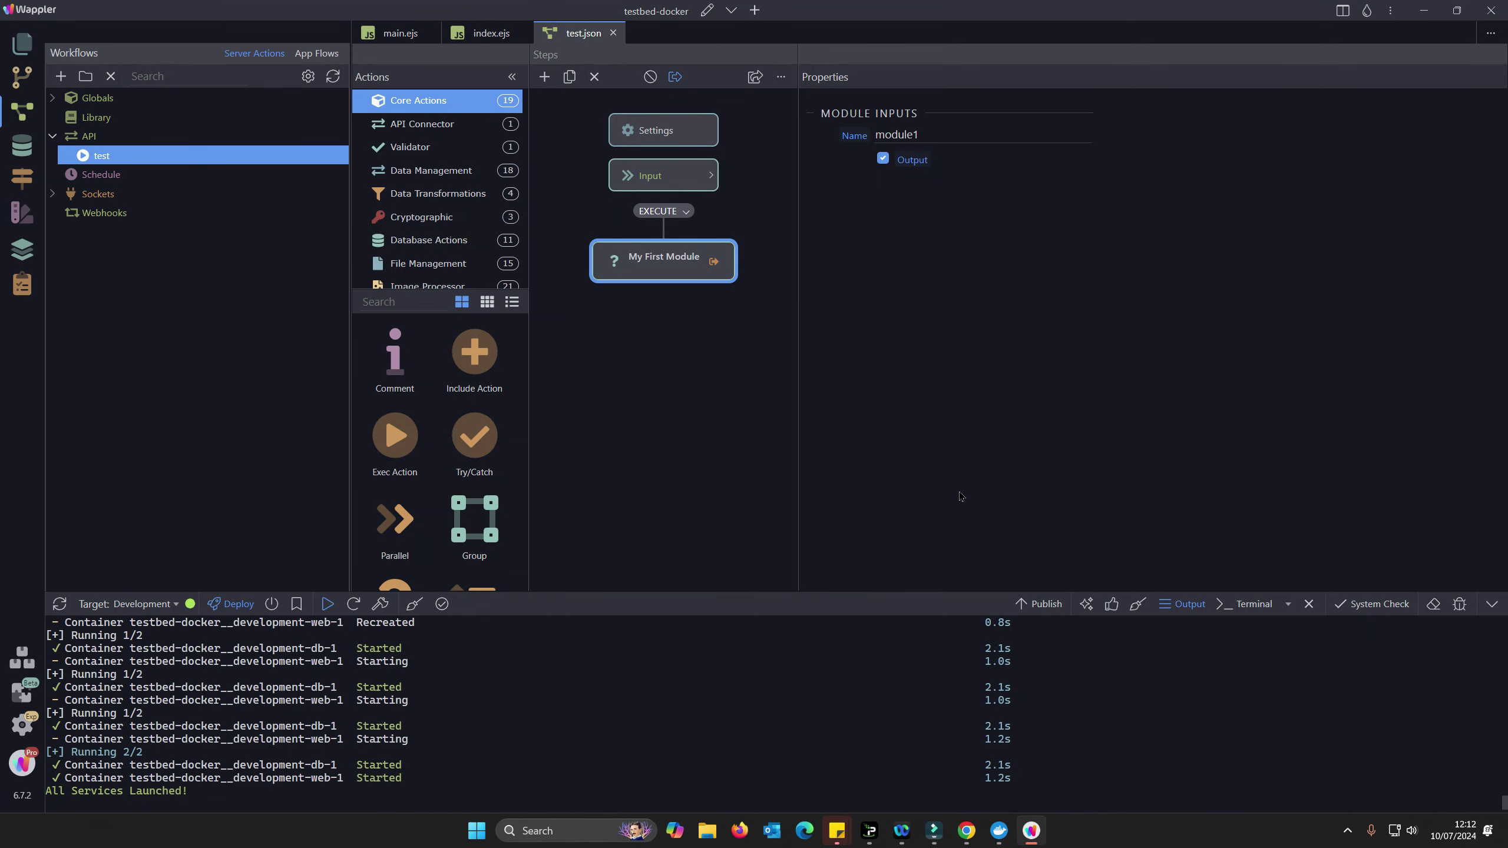
{"action": "left_click", "coordinate": [475, 32]}
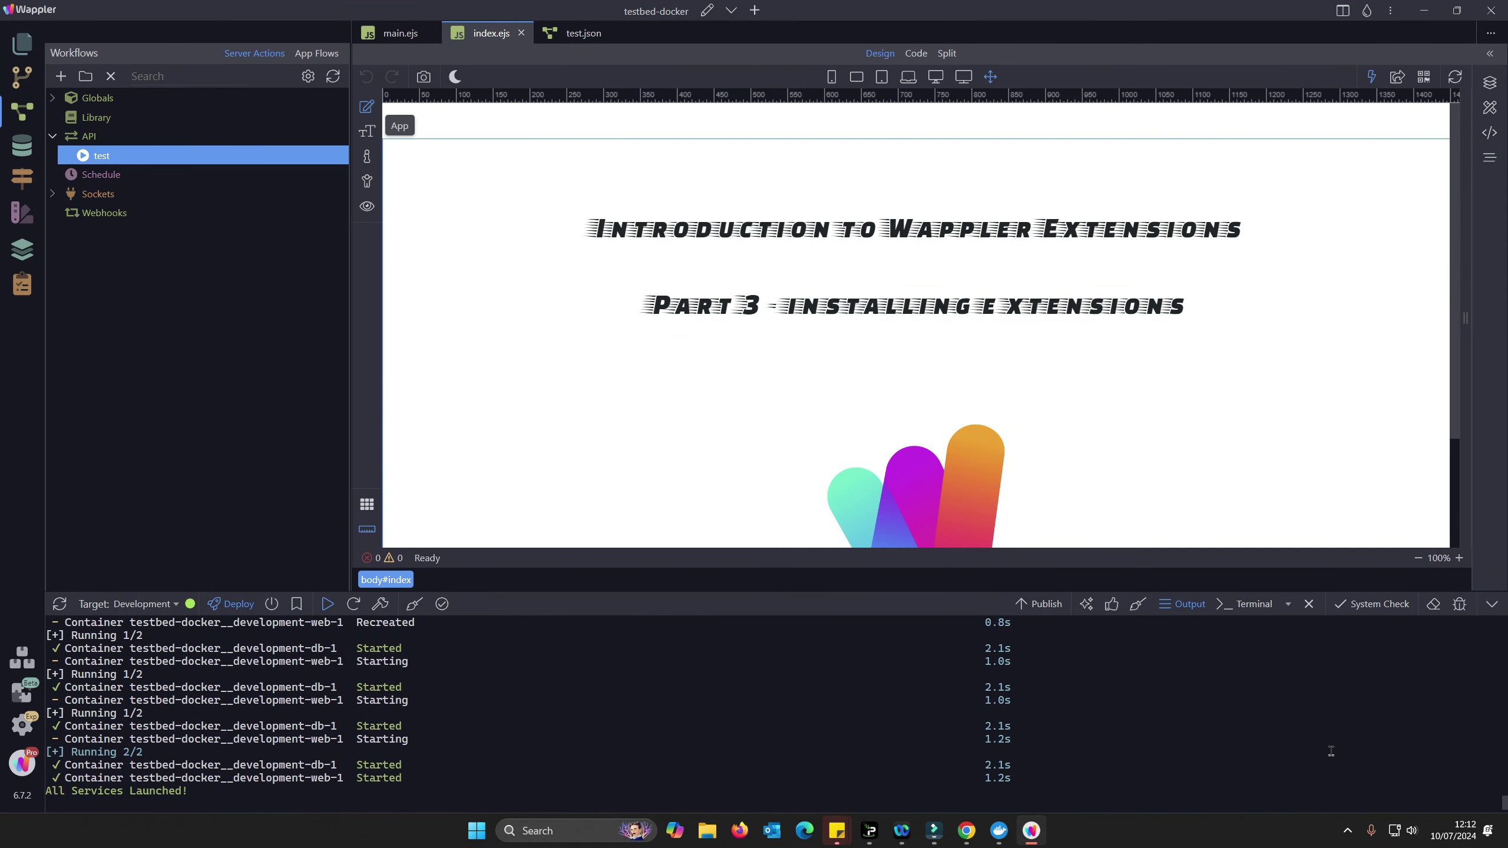